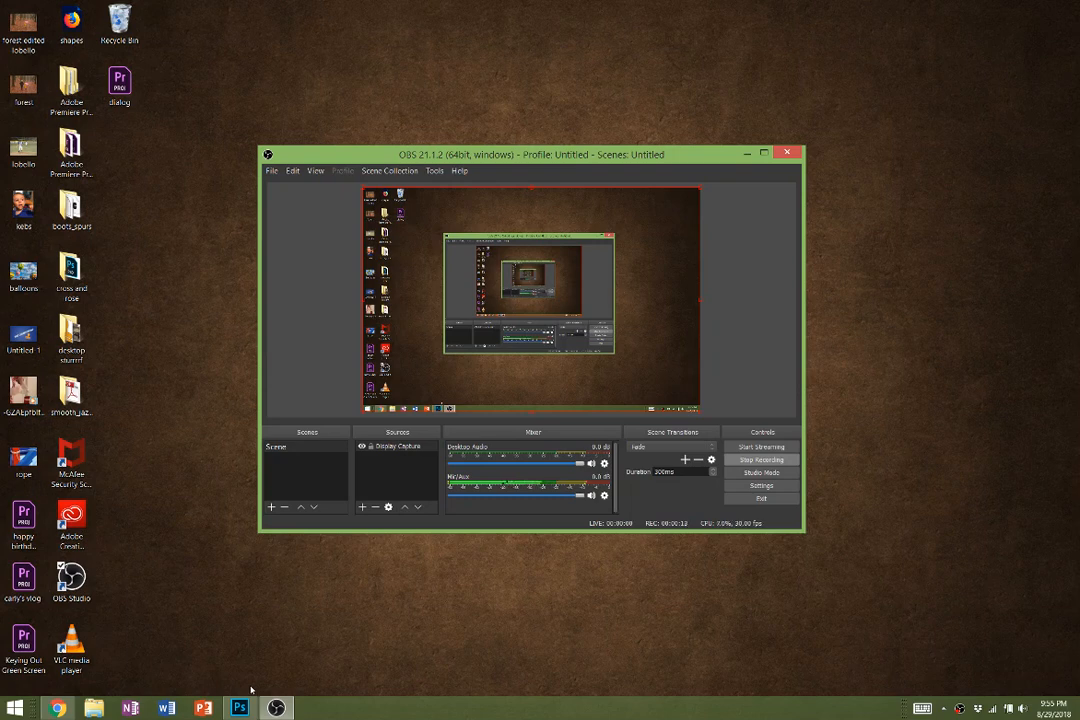
- Bring Photoshop to the front, and switch to the YouTube clip in Chrome
mouse_move(240, 708)
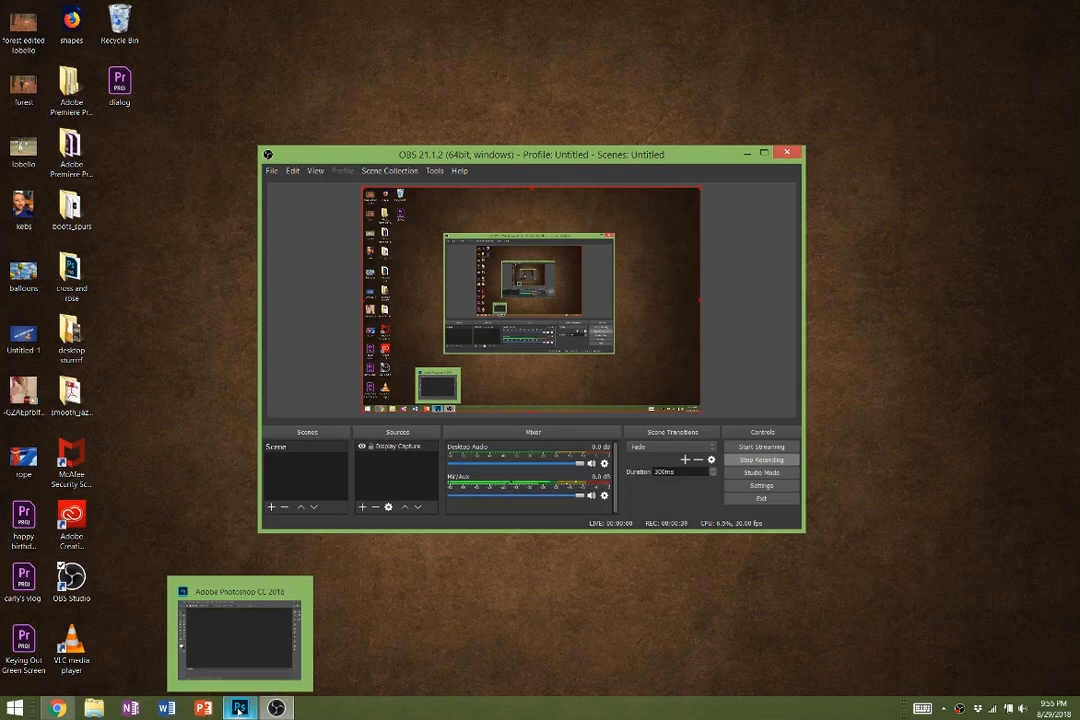
click(239, 708)
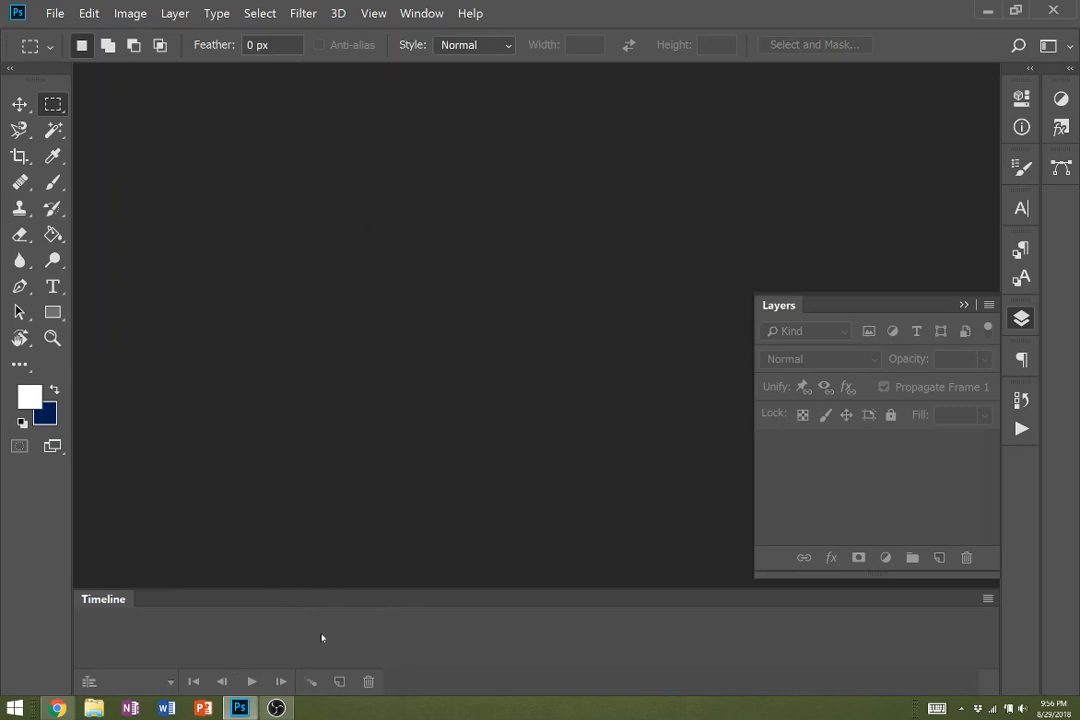
mouse_move(62, 709)
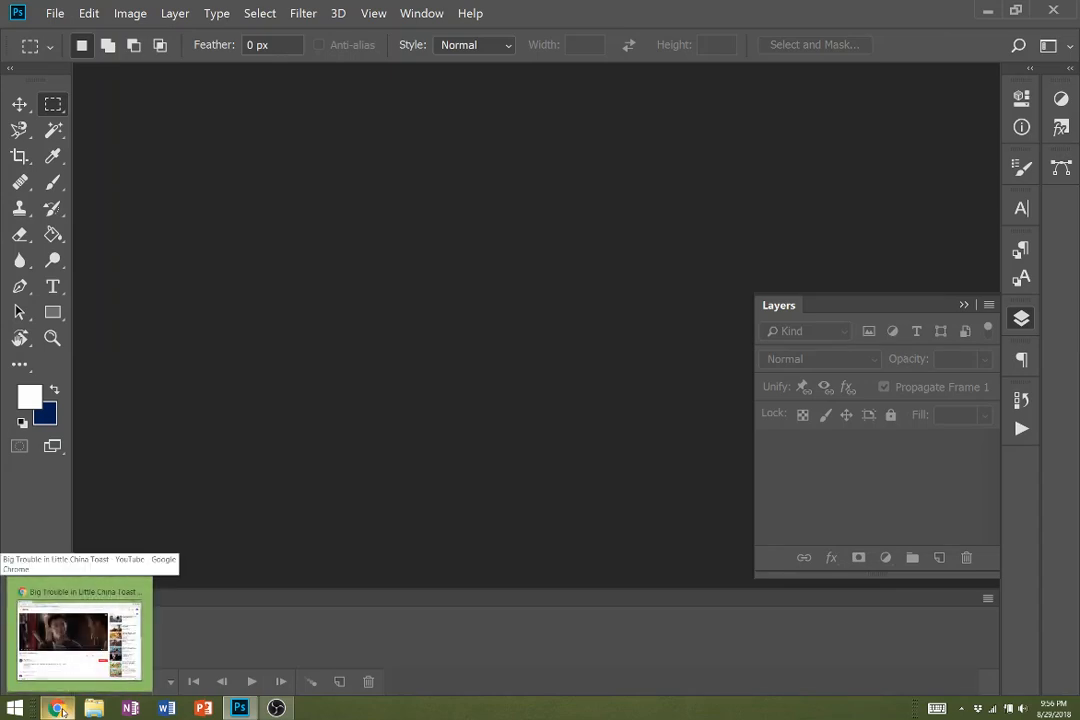
click(62, 709)
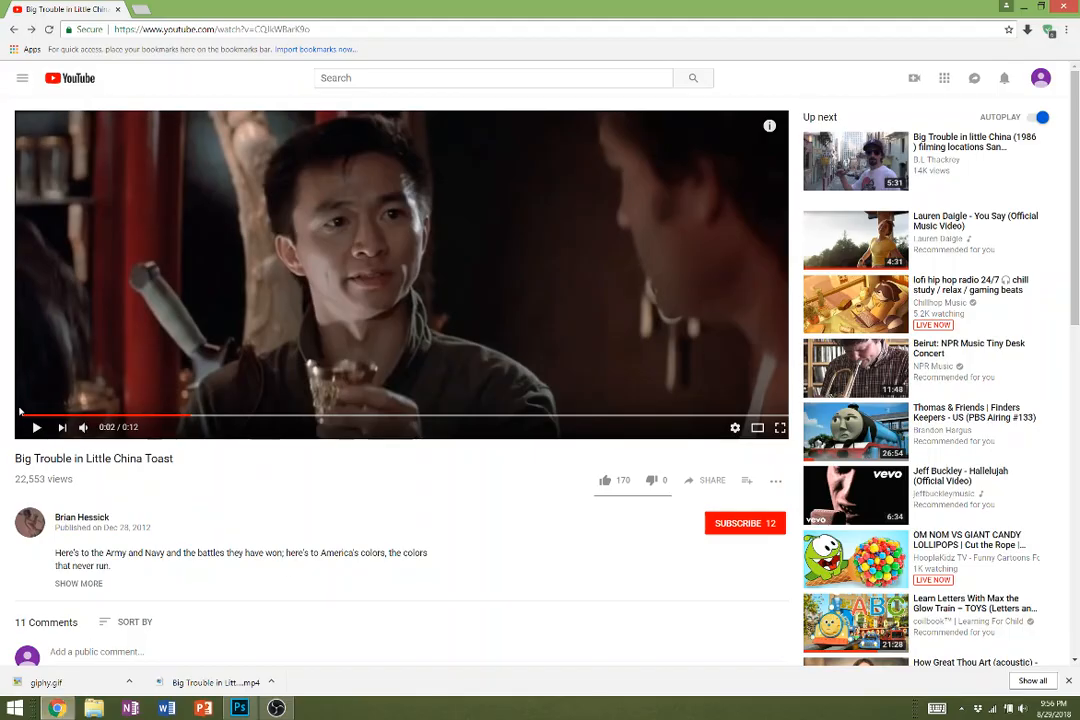
- Play the toast clip from its beginning with the system volume raised, pausing it at 0:09
click(19, 411)
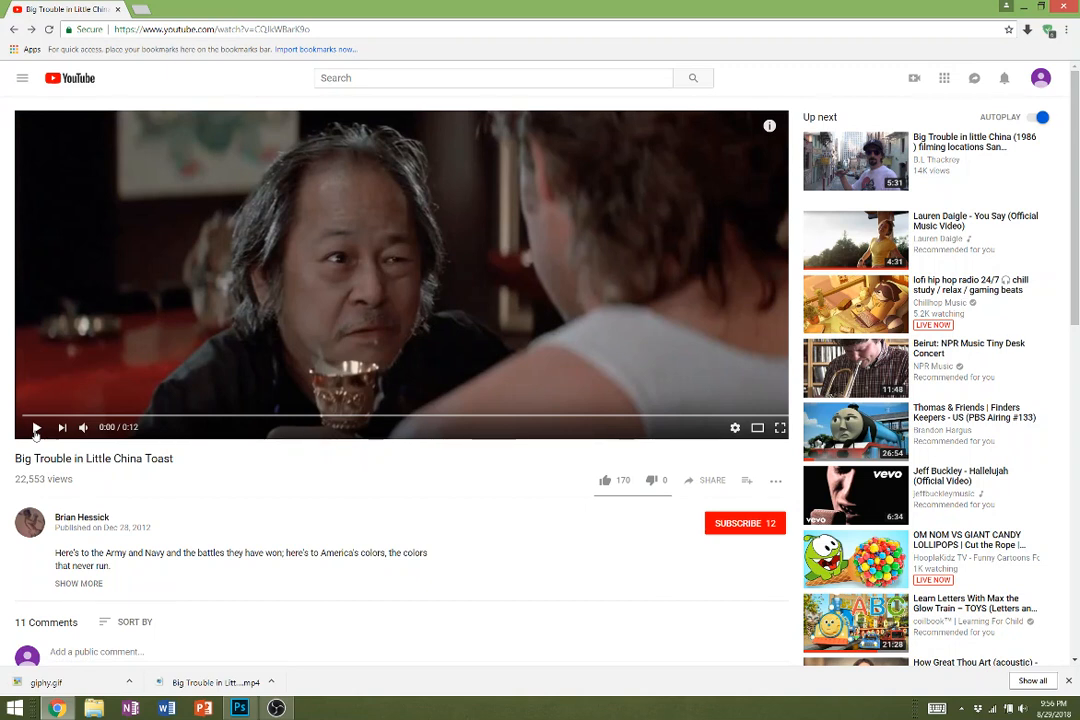
key(XF86AudioRaiseVolume)
key(XF86AudioRaiseVolume)
key(XF86AudioRaiseVolume)
key(XF86AudioRaiseVolume)
key(XF86AudioRaiseVolume)
key(XF86AudioRaiseVolume)
key(XF86AudioRaiseVolume)
click(36, 428)
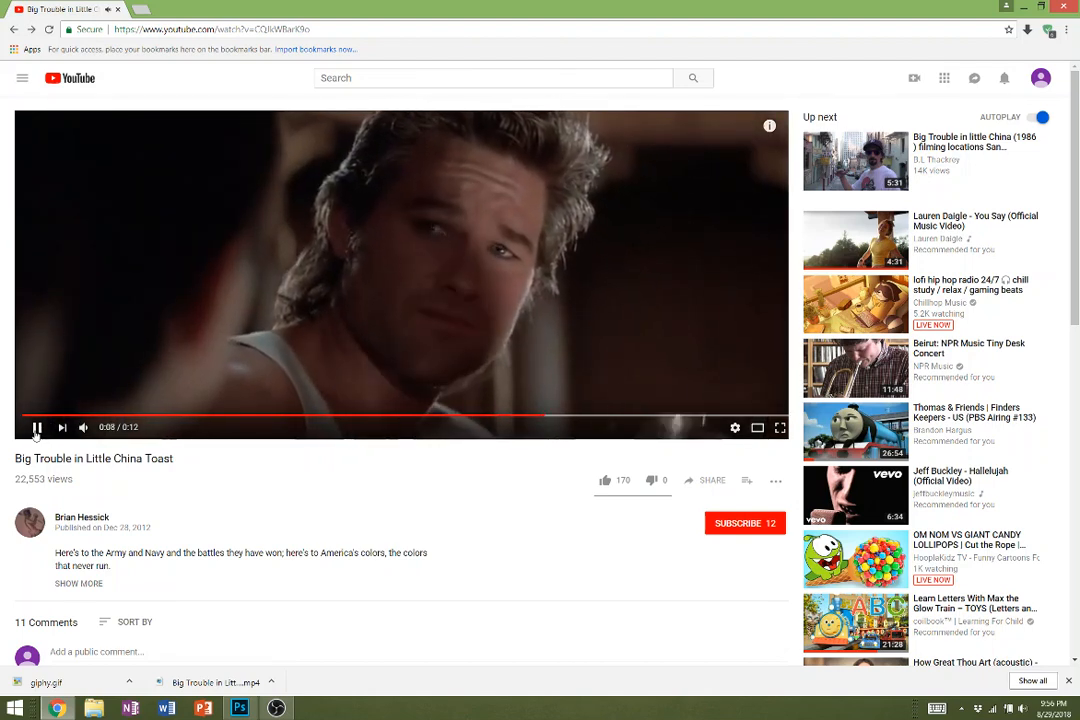
click(36, 428)
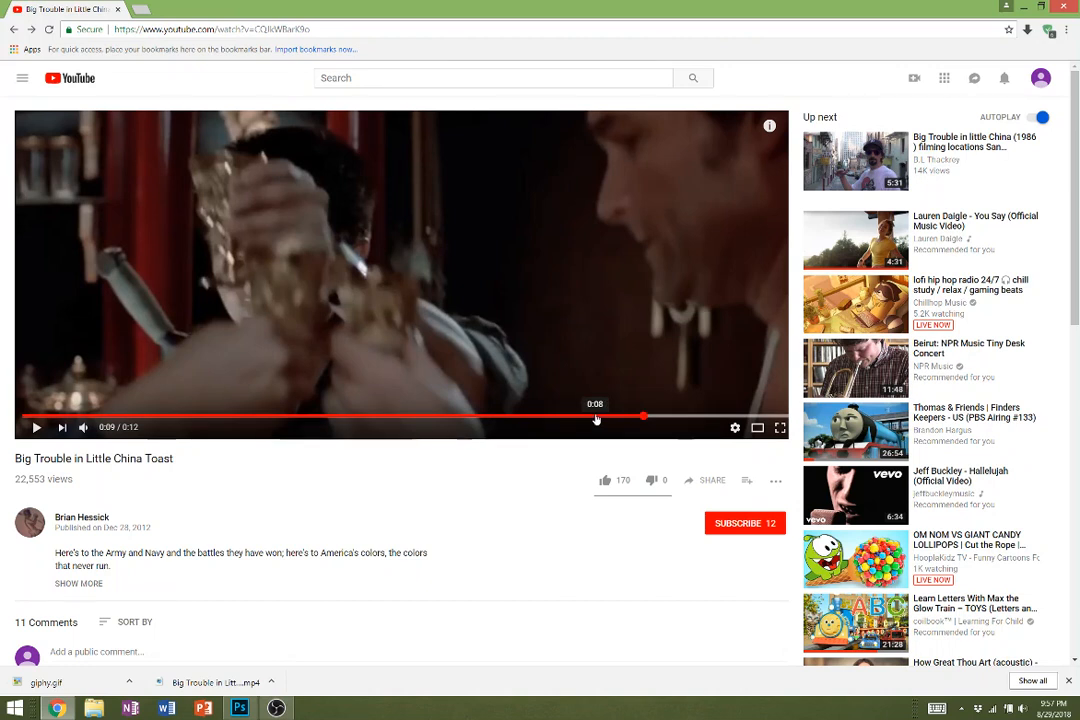
- Copy the YouTube clip's share link and open ytmp3.cc in a new browser tab
click(706, 486)
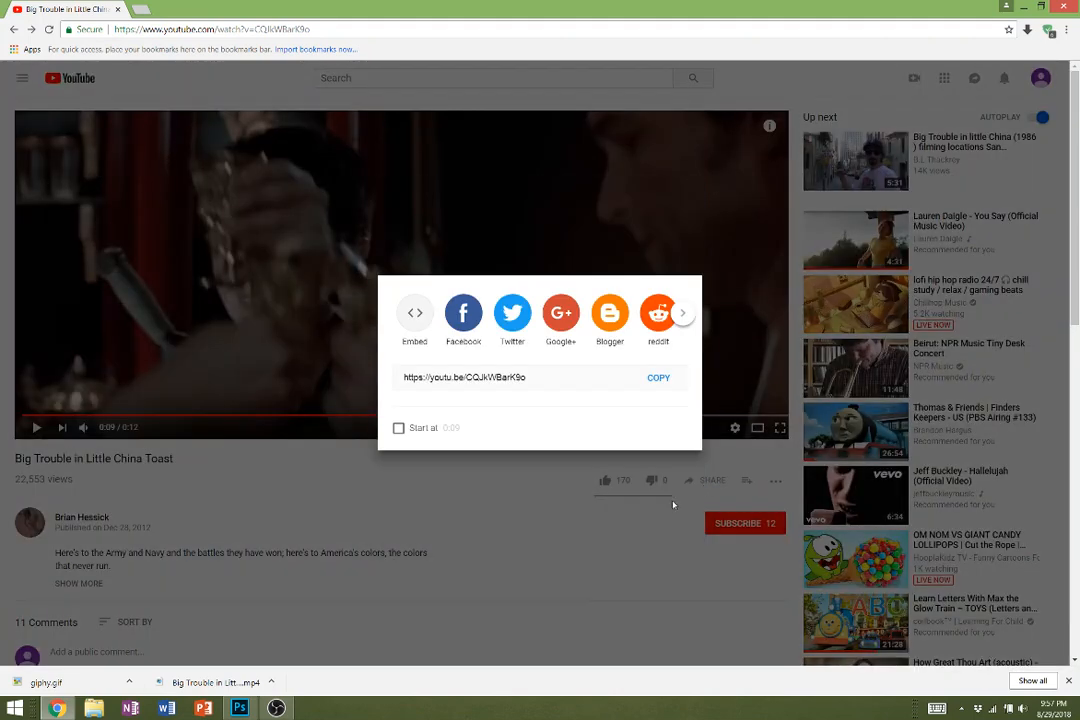
click(658, 377)
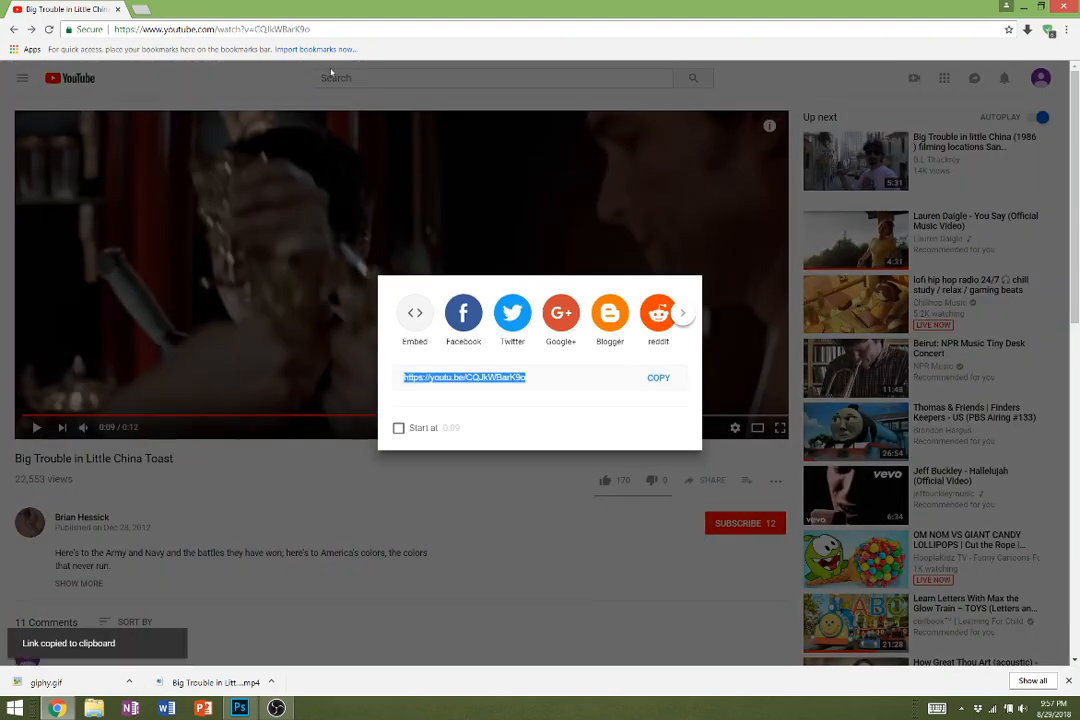
click(140, 9)
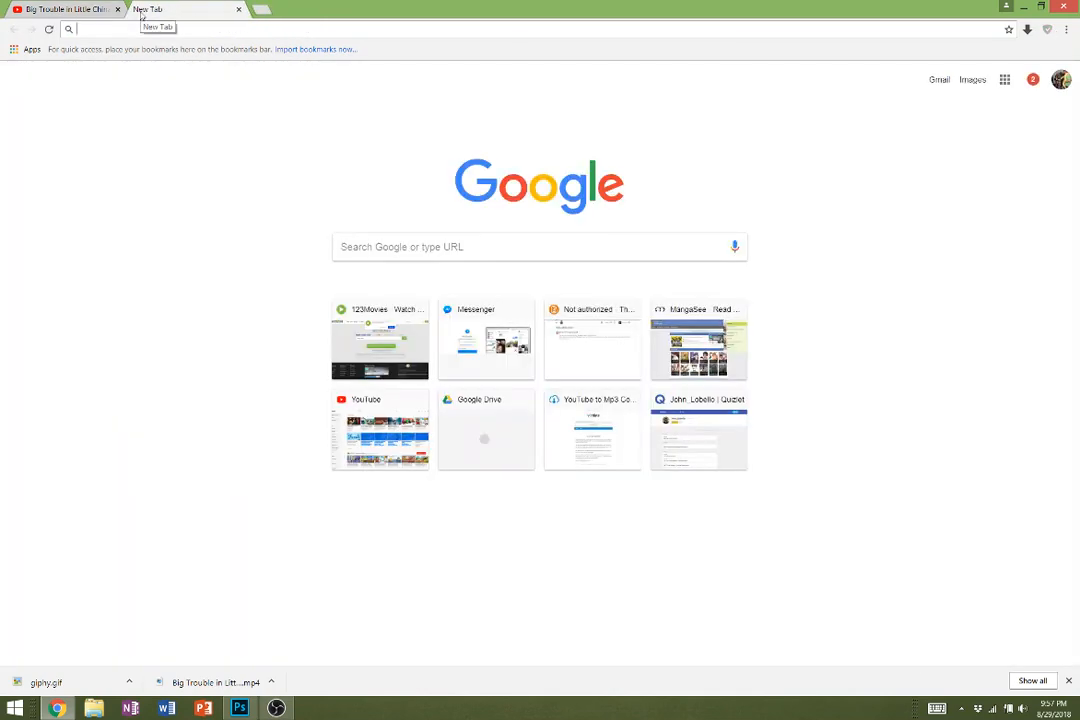
text(ytmp)
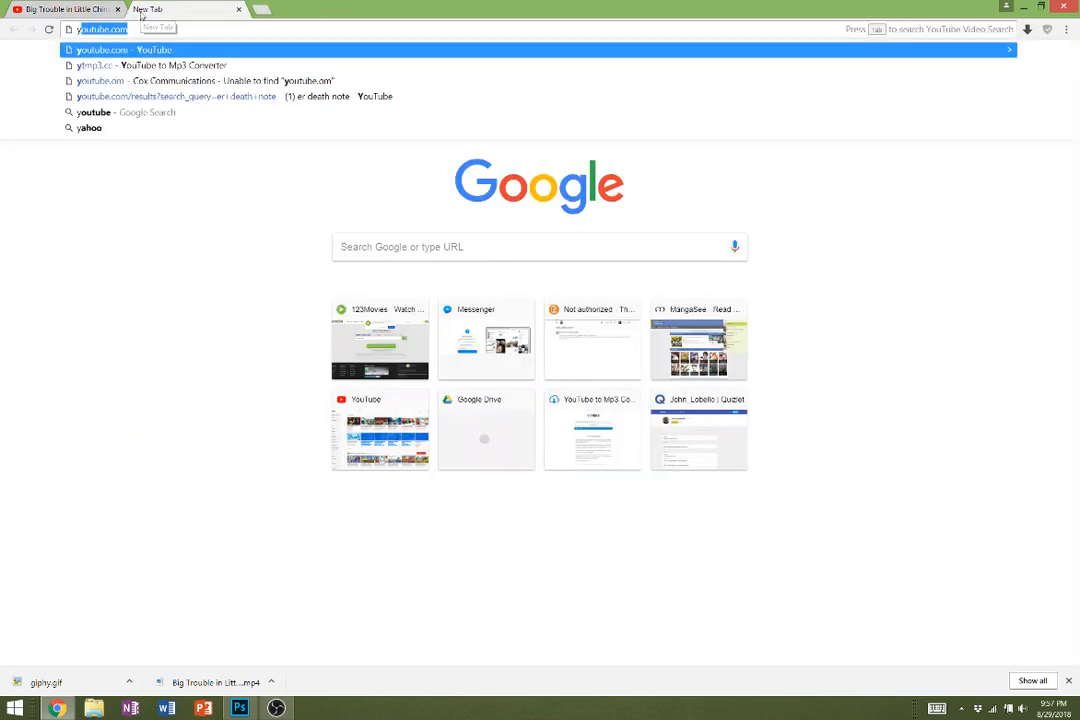
text(3.cc.)
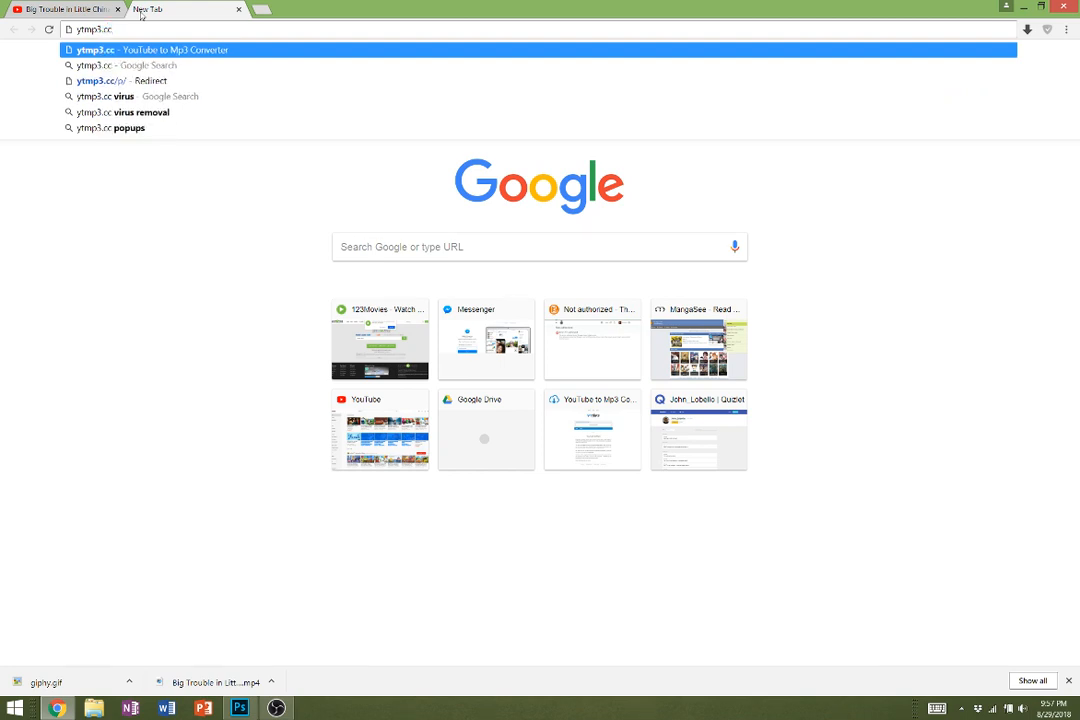
key(Return)
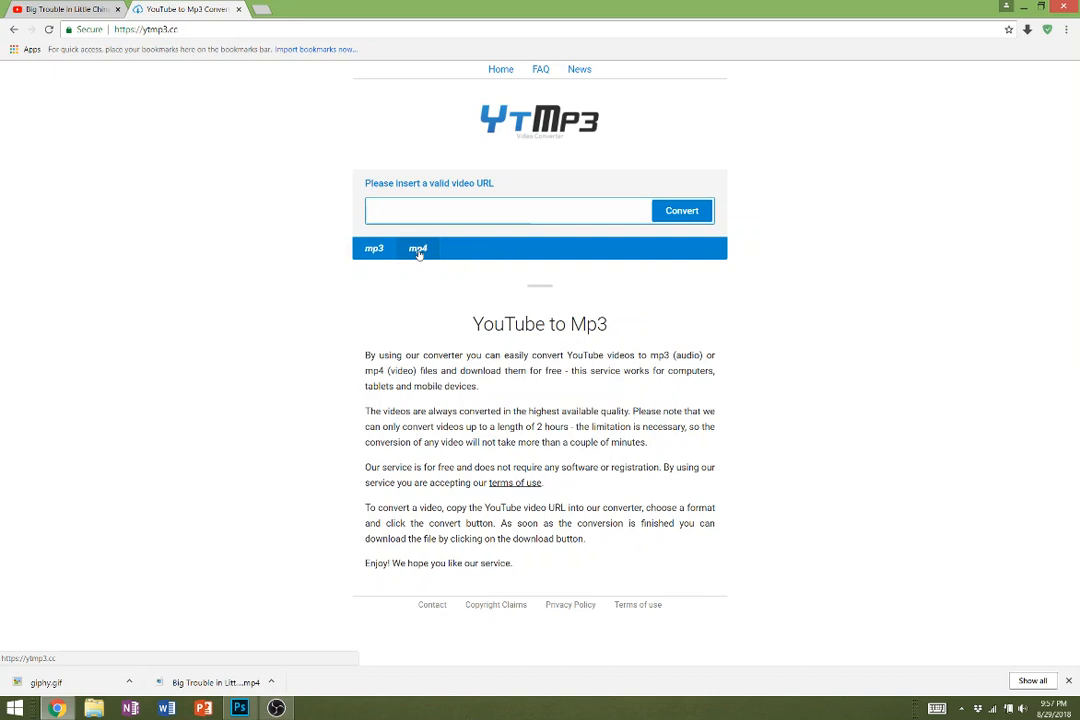
- Convert the copied YouTube link to an mp4 video on the converter page
click(408, 216)
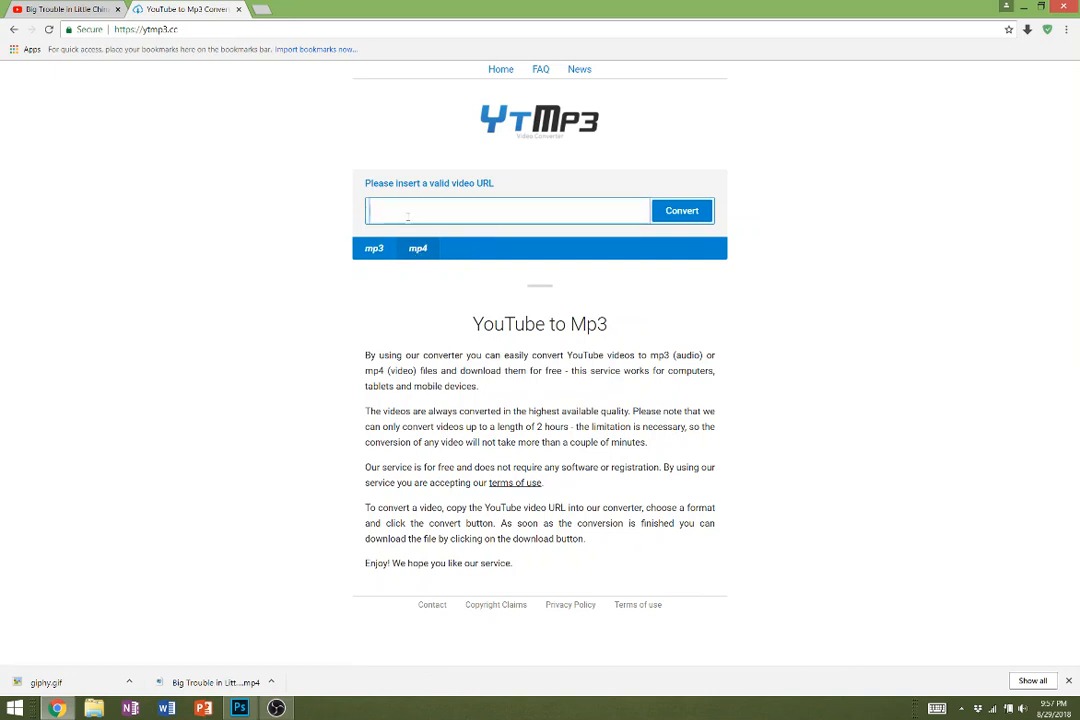
key(ctrl+v)
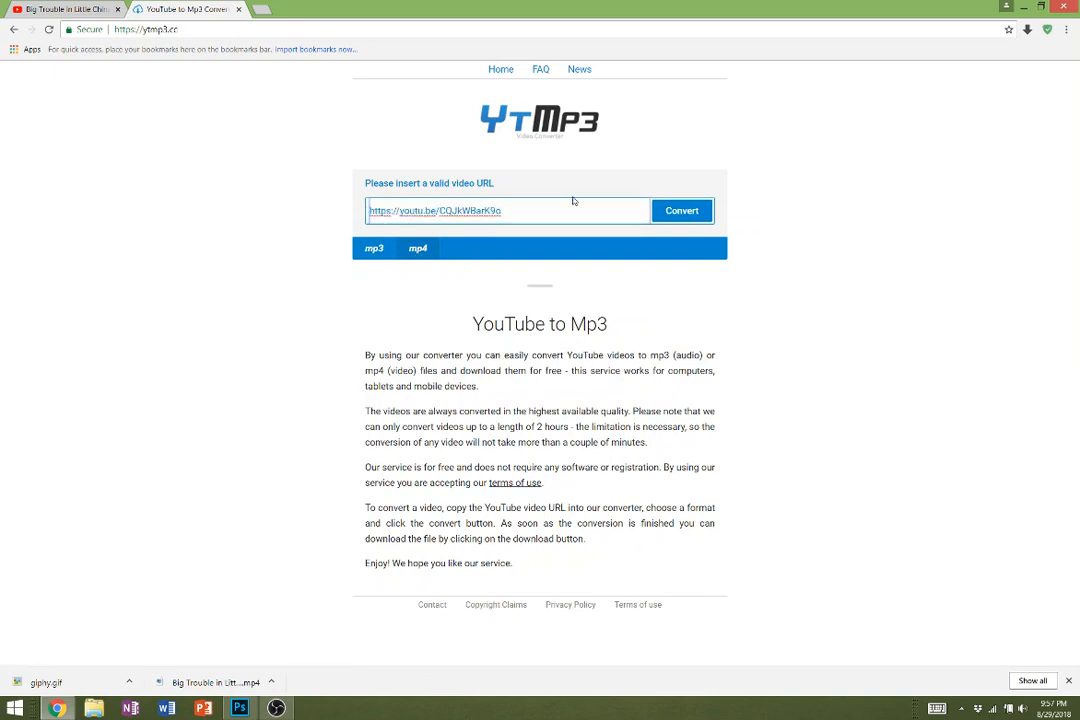
click(683, 210)
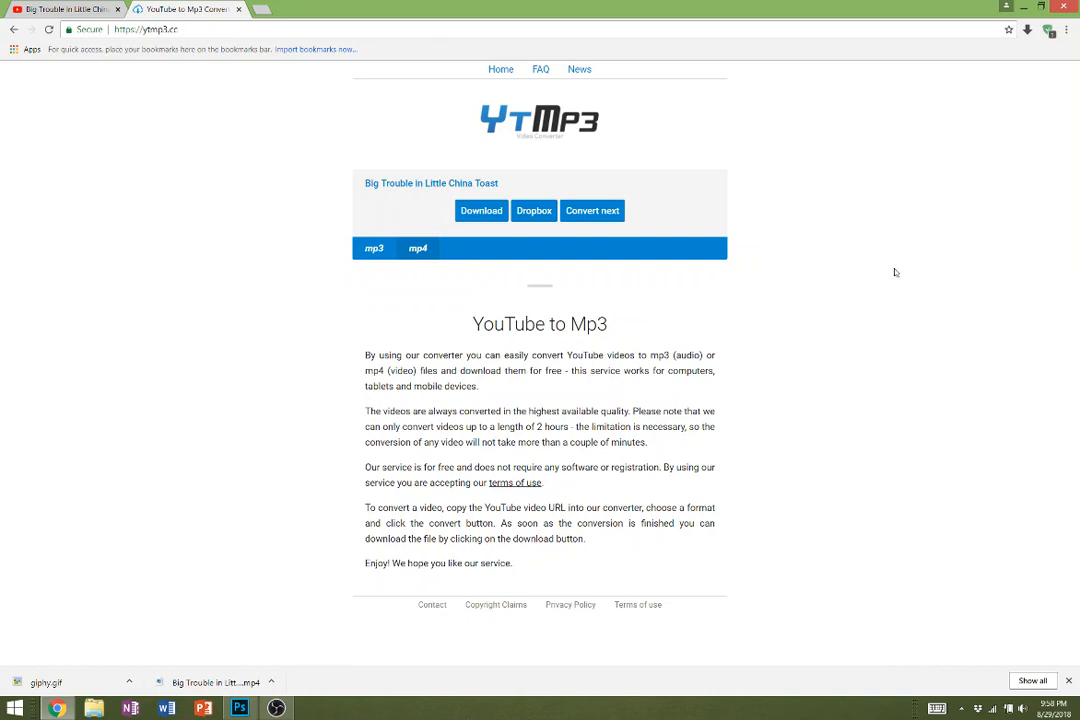
- Download the converted clip to the video to GIF folder as Big Trouble in Little China Toast (1), and close the Roblox ad page
click(478, 216)
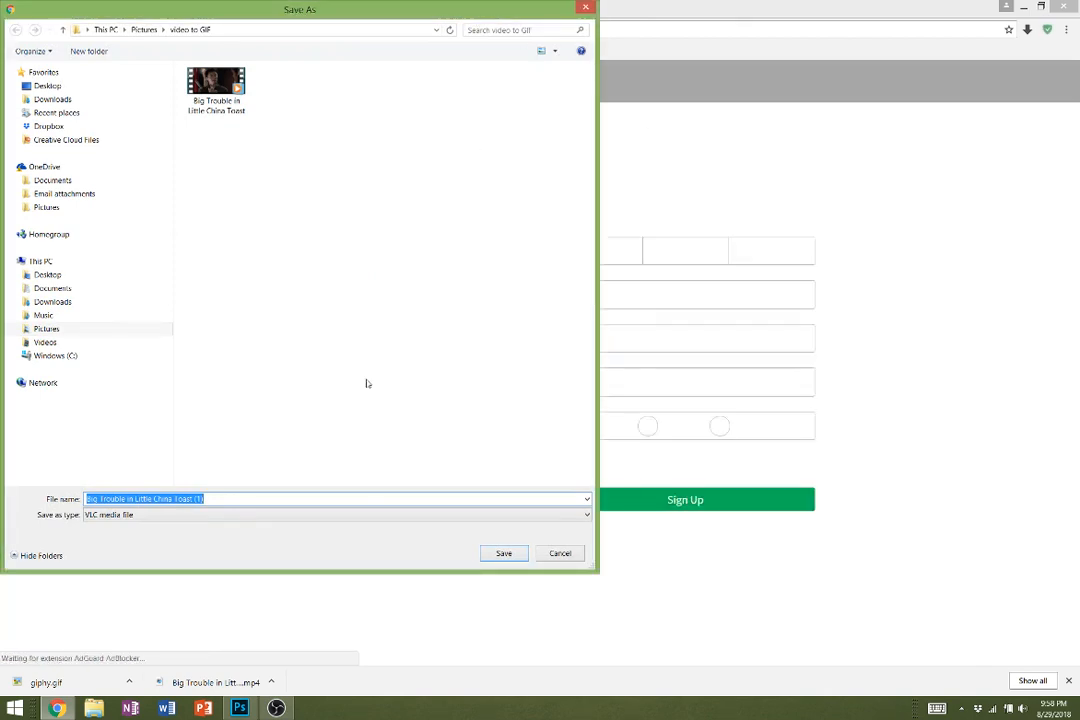
key(Return)
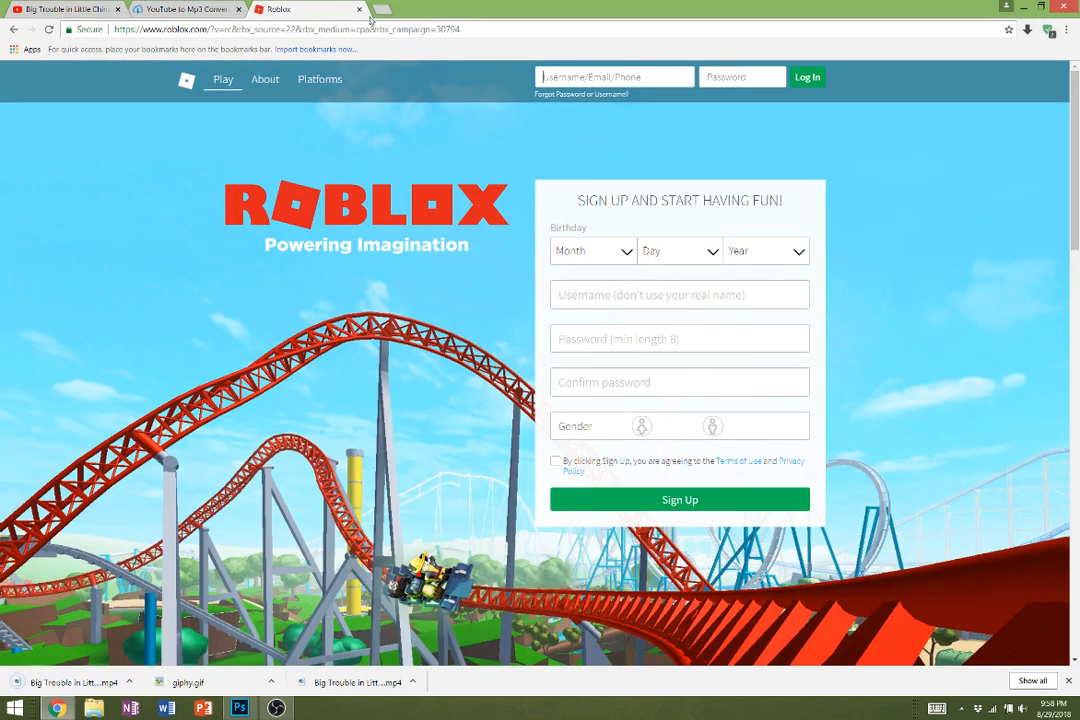
click(359, 9)
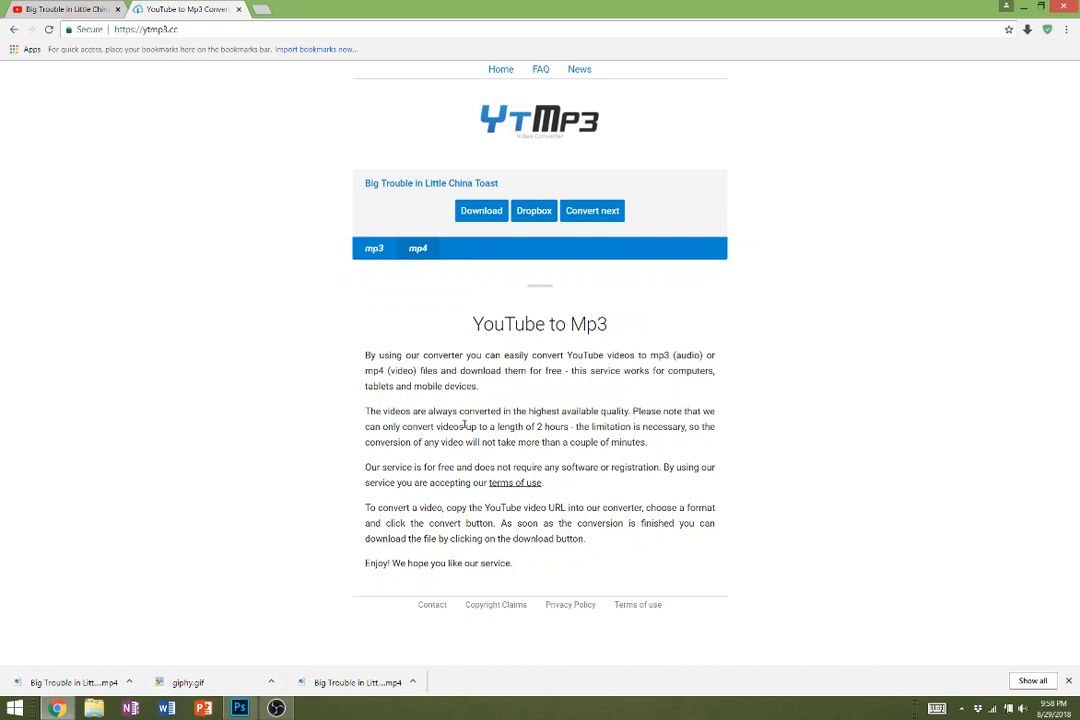
- Show the downloaded clip in its folder and preview the wings-of-liberty GIF, closing the preview when finished
click(129, 681)
click(139, 540)
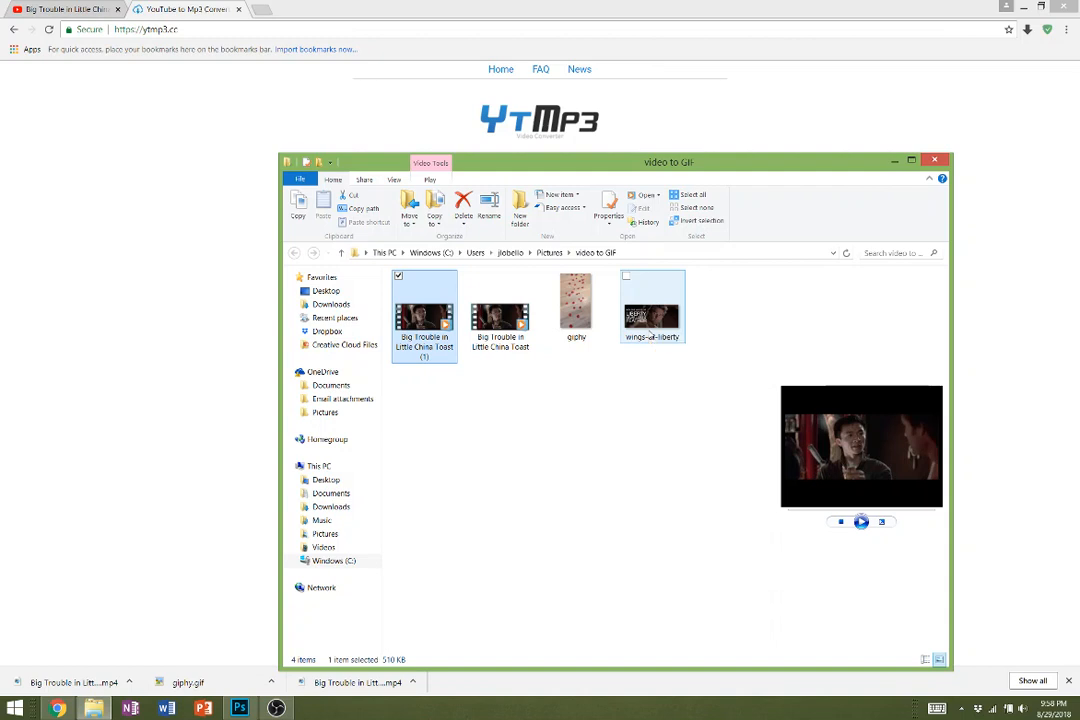
click(651, 320)
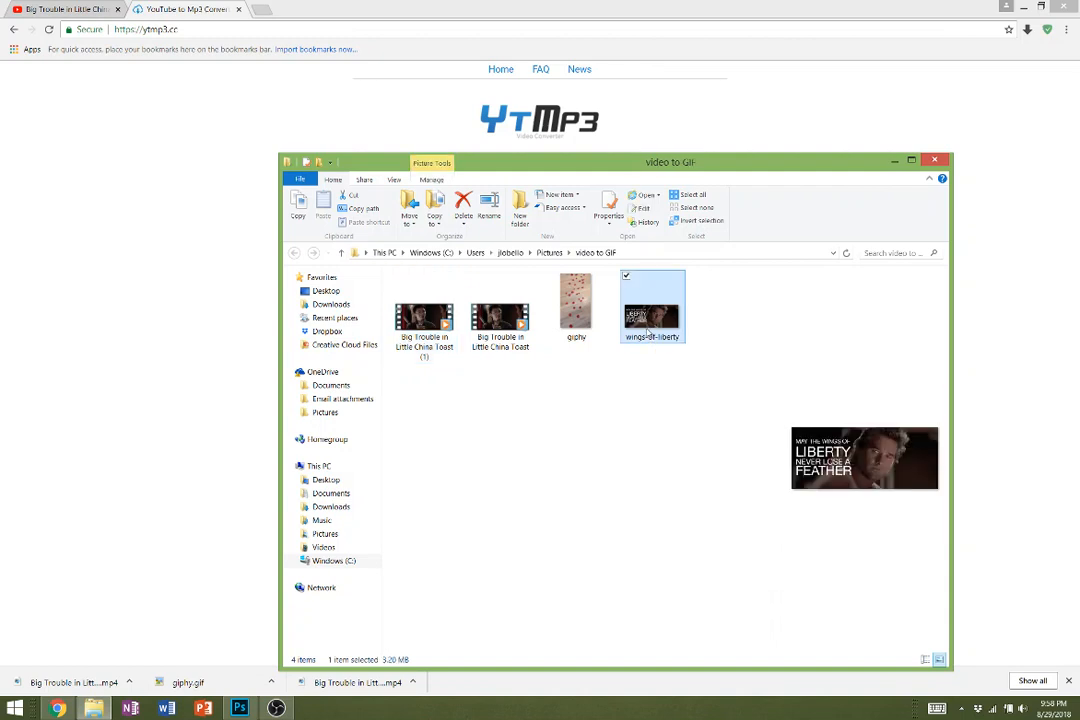
double_click(648, 330)
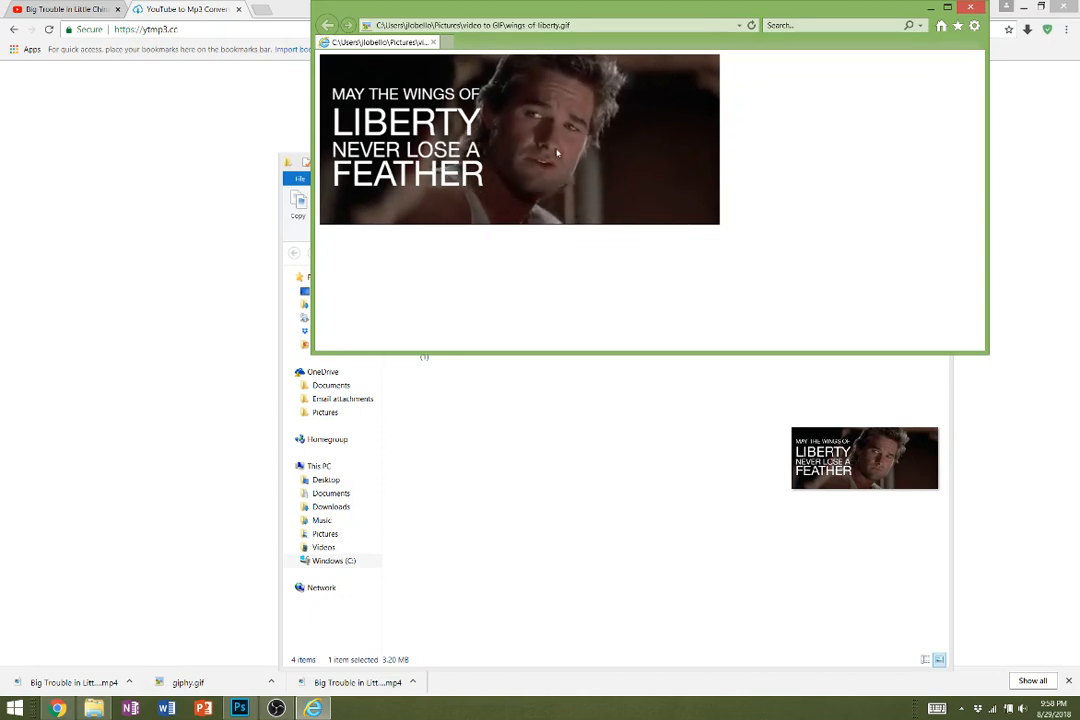
click(970, 7)
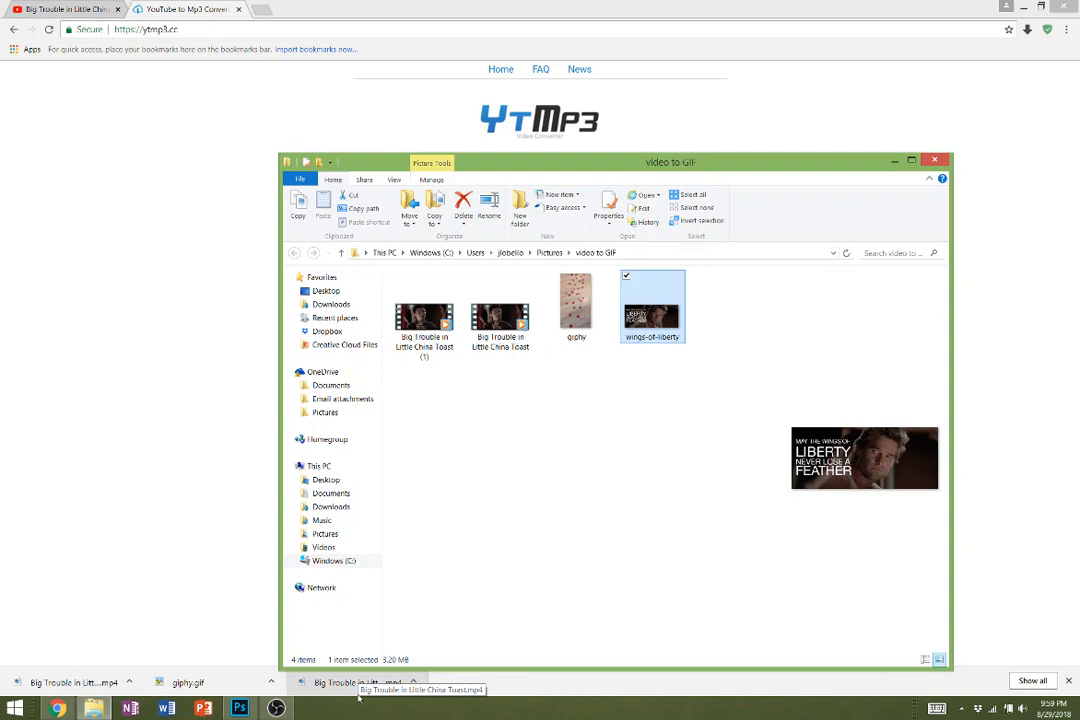
- Open Calculator and multiply 30 by 24
click(244, 710)
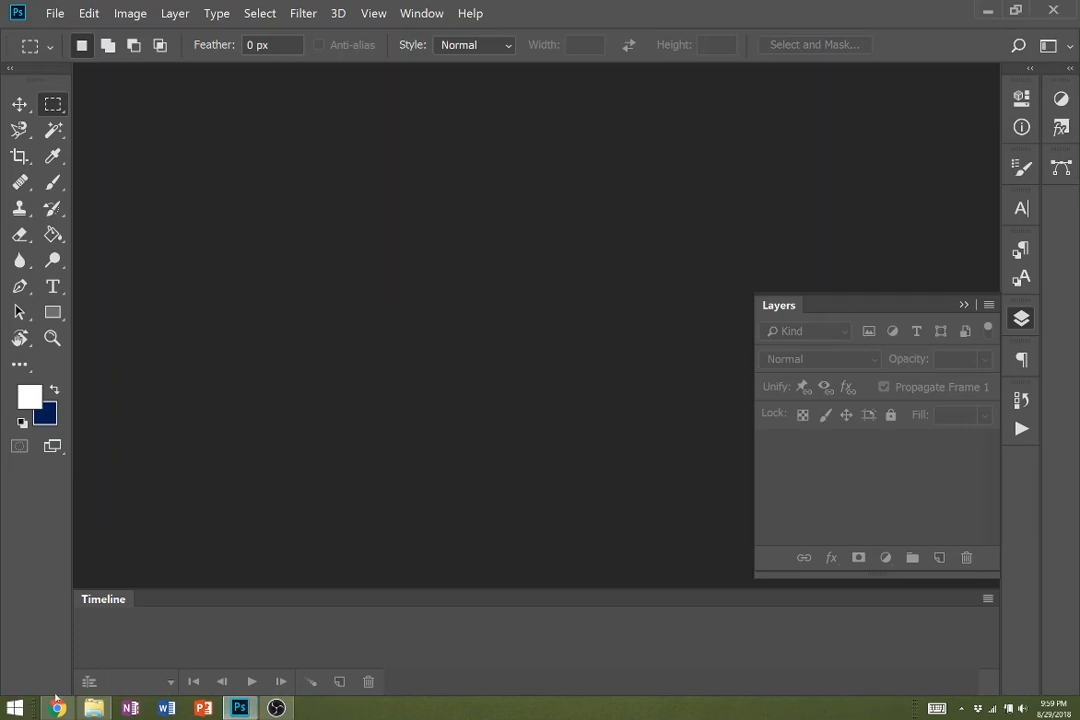
click(20, 709)
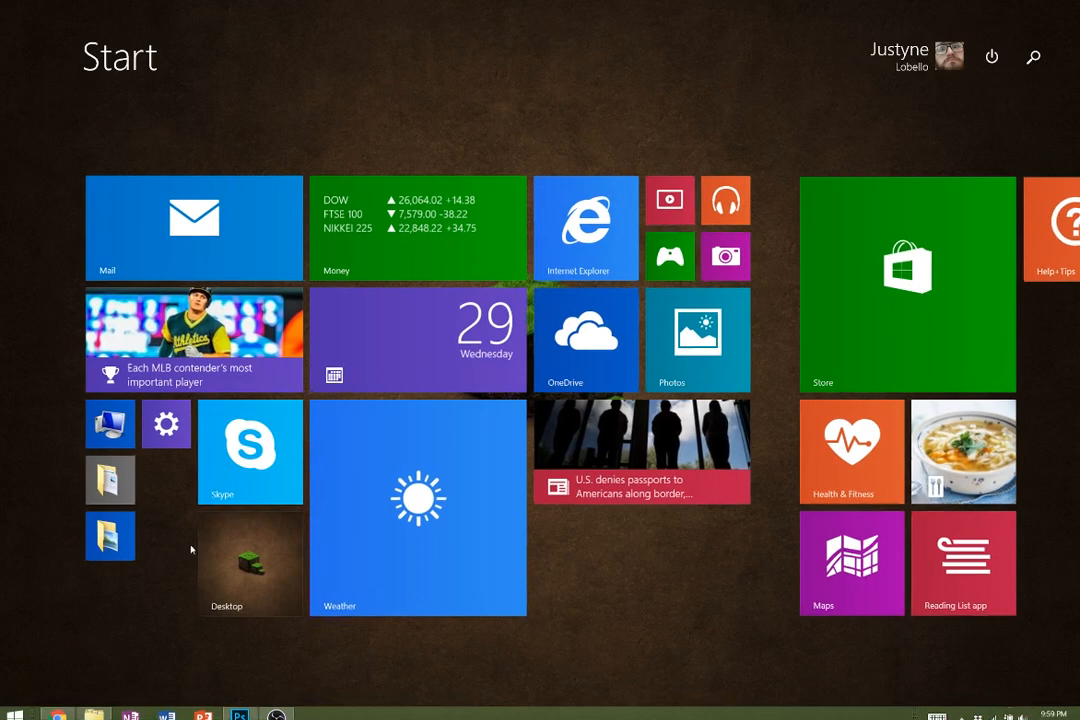
key(ctrl+Tab)
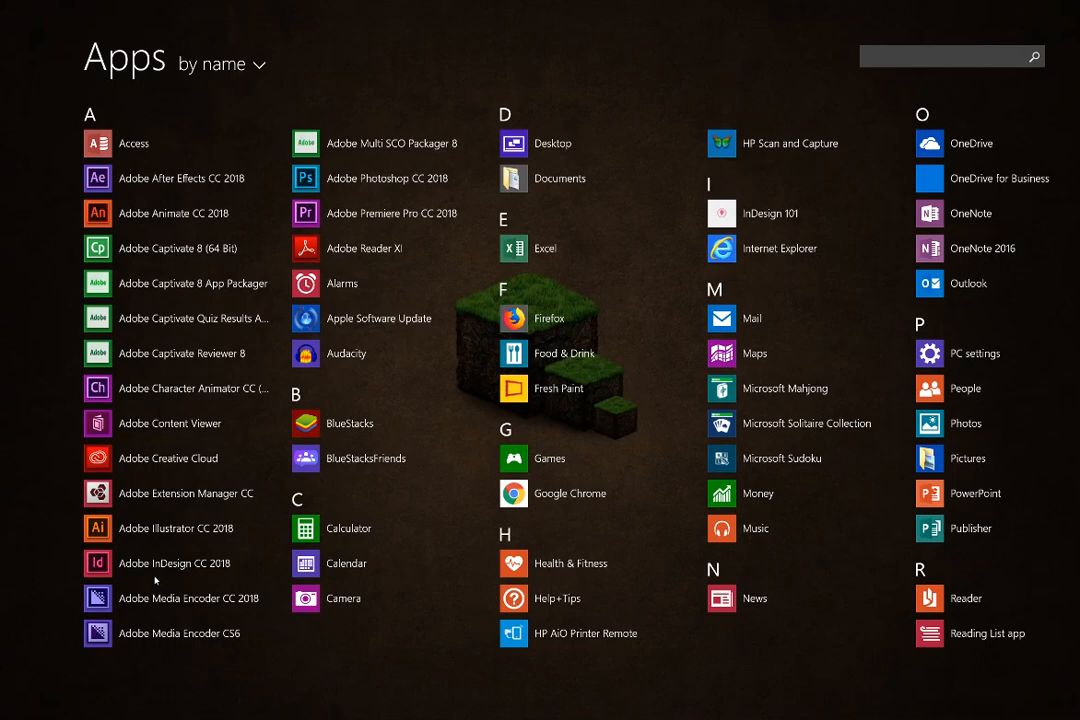
key(Return)
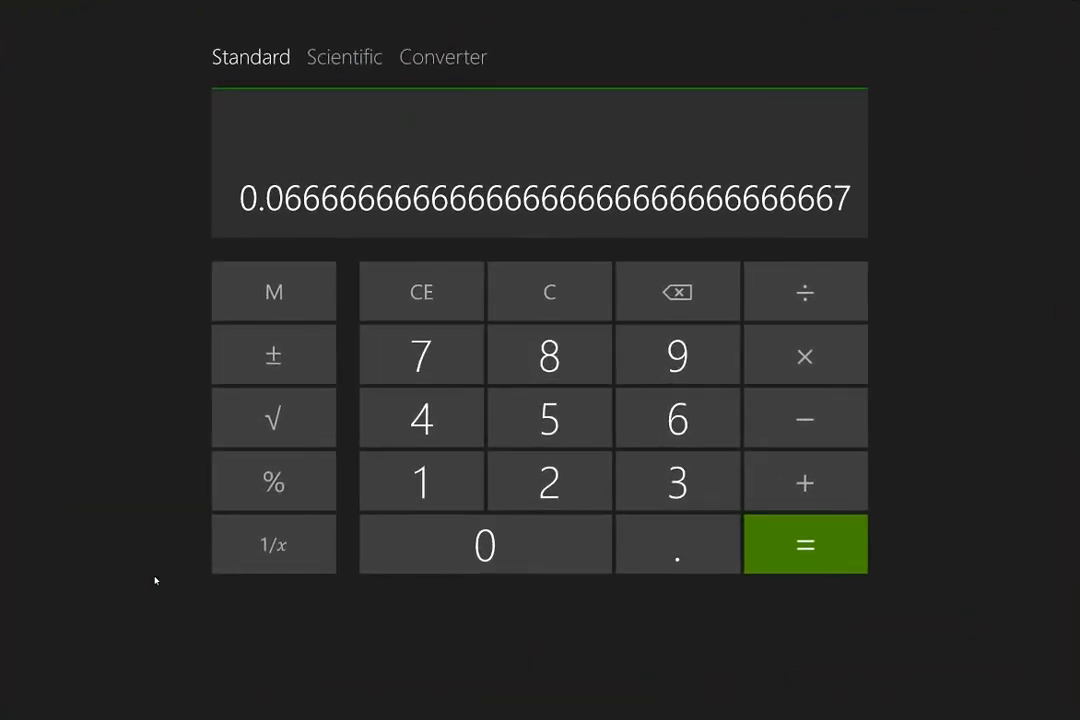
text(30)
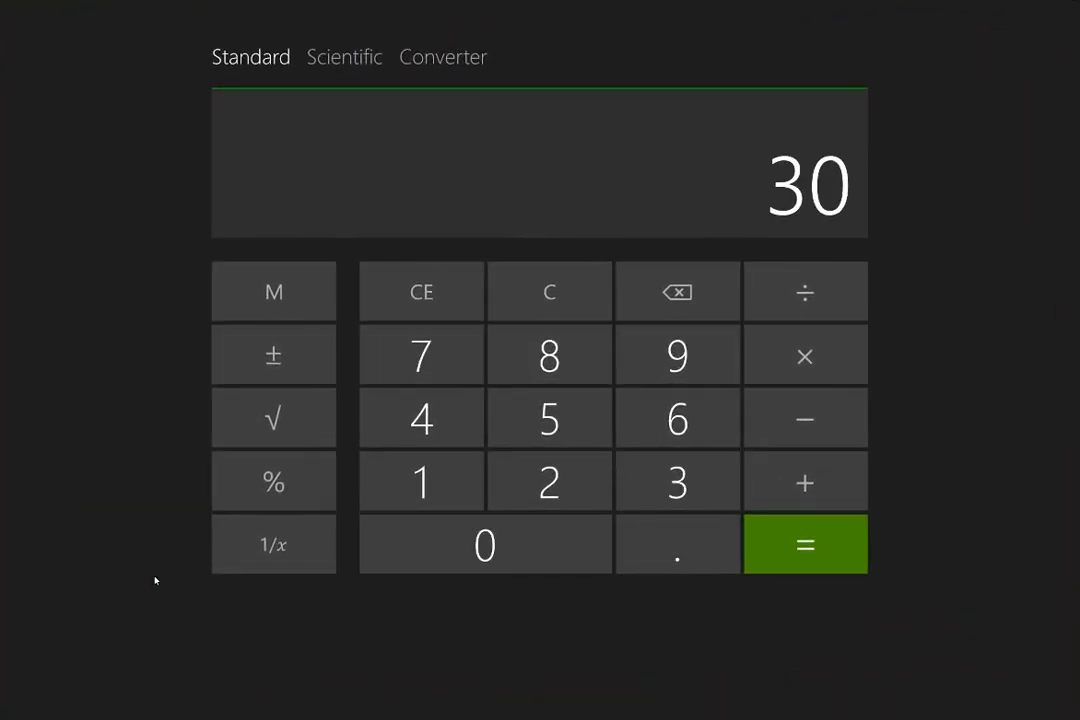
key(shift+8)
text(24)
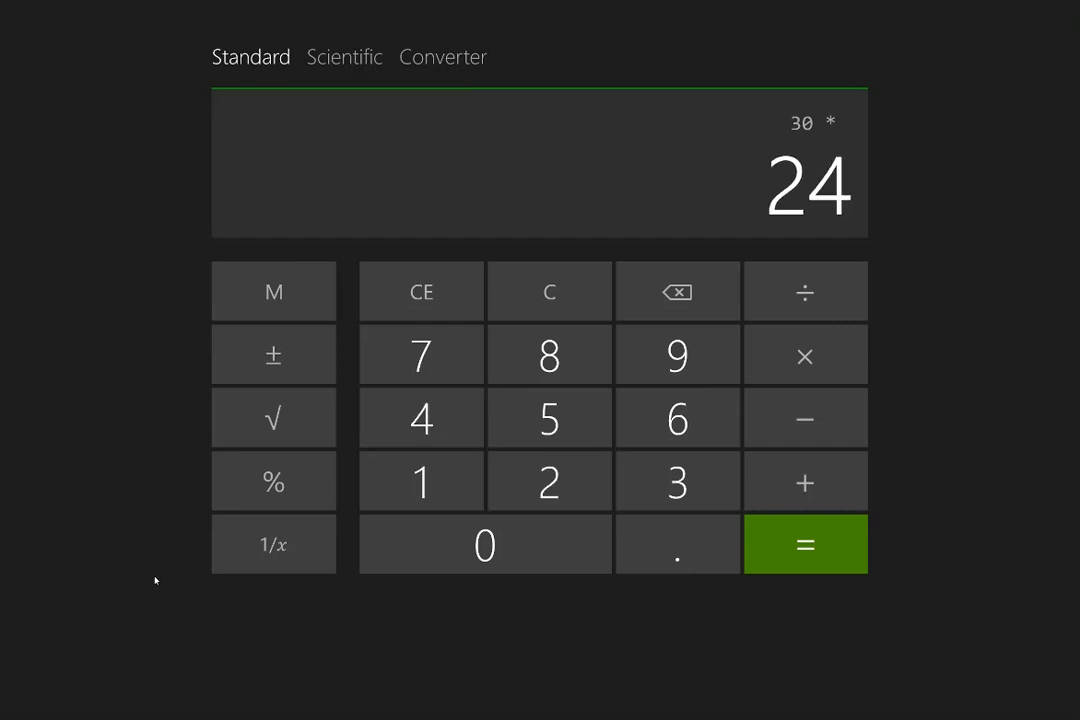
key(Return)
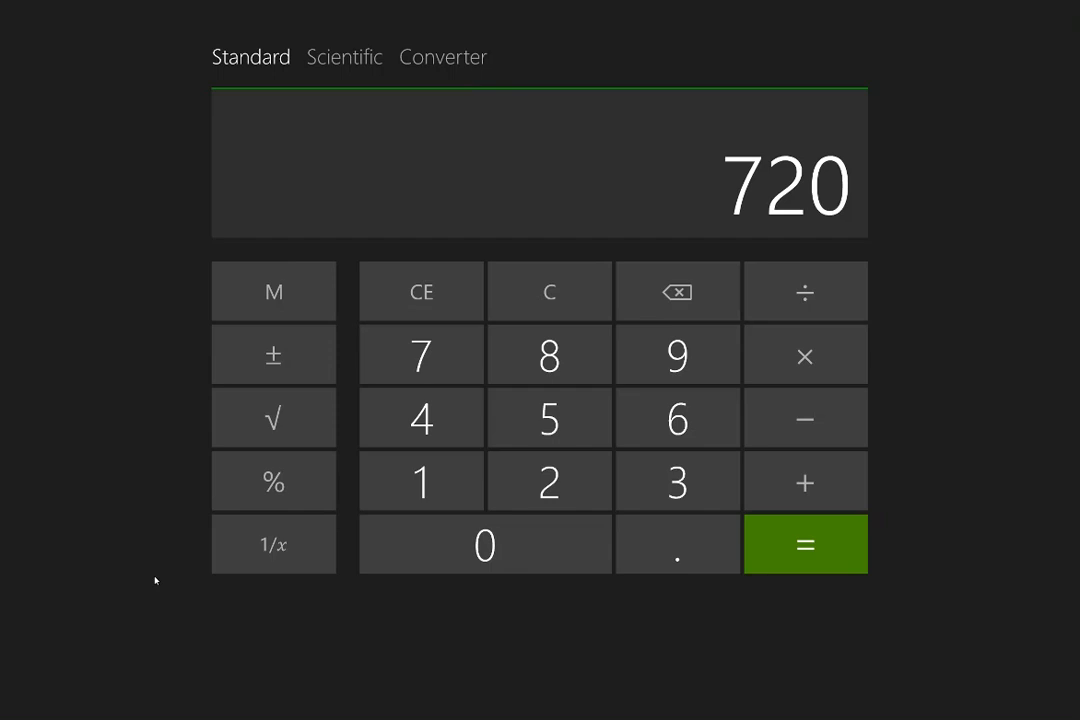
- Switch to Photoshop and open Big Trouble in Little China Toast (1) for import as video frames to layers
key(alt+Tab)
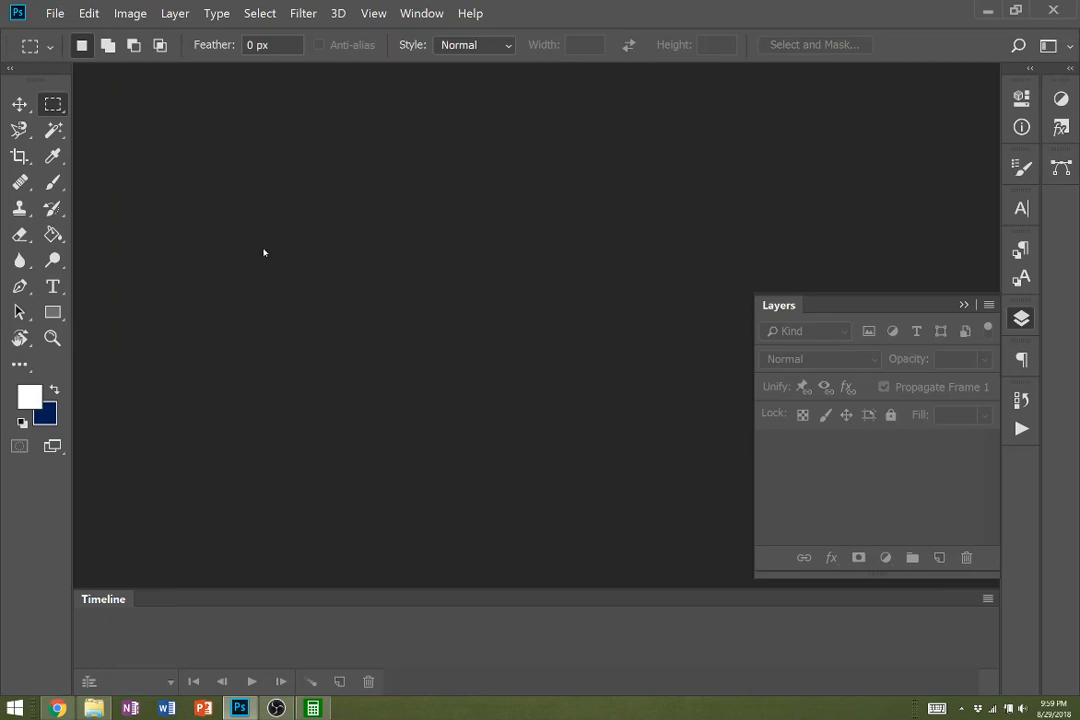
click(55, 13)
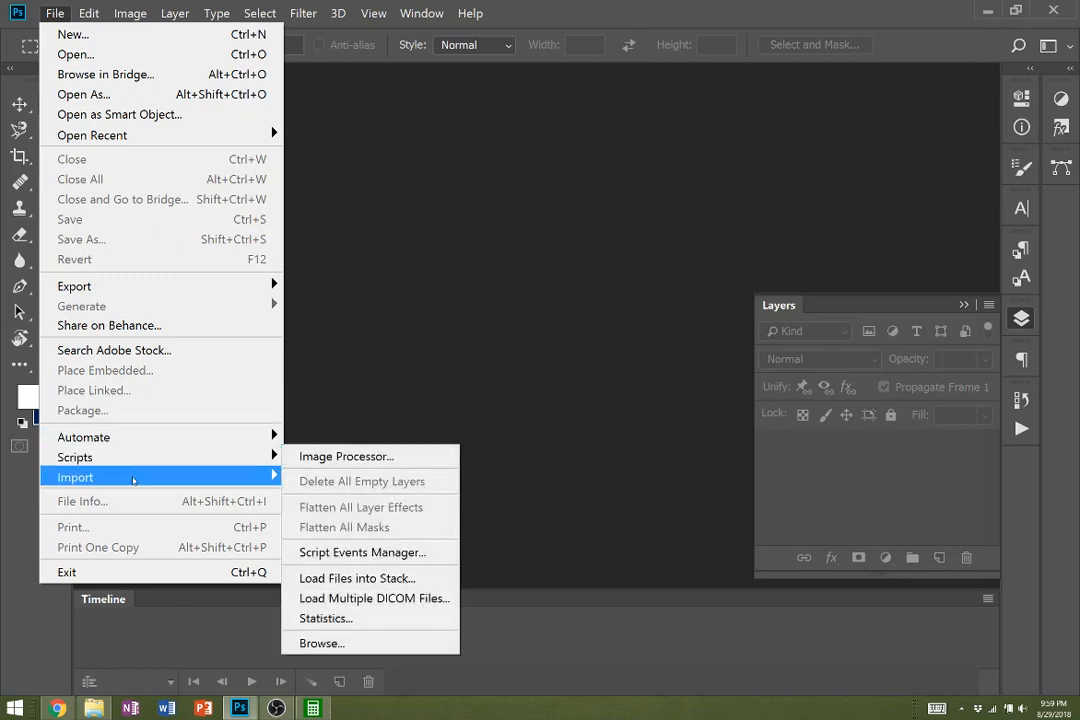
mouse_move(135, 479)
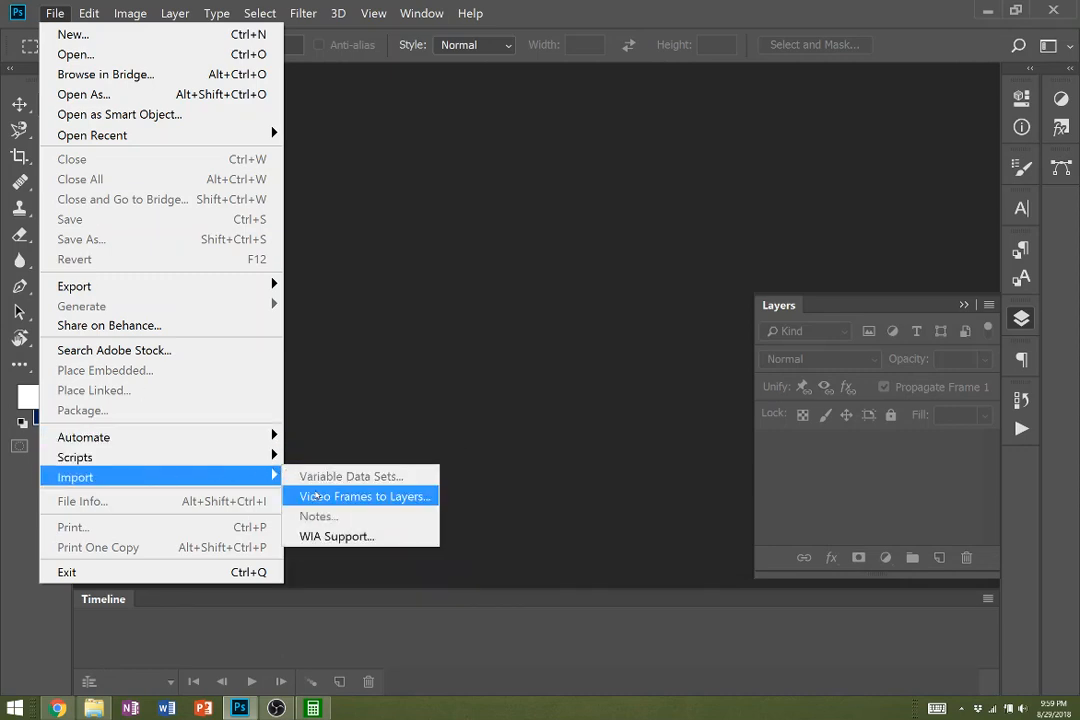
click(316, 496)
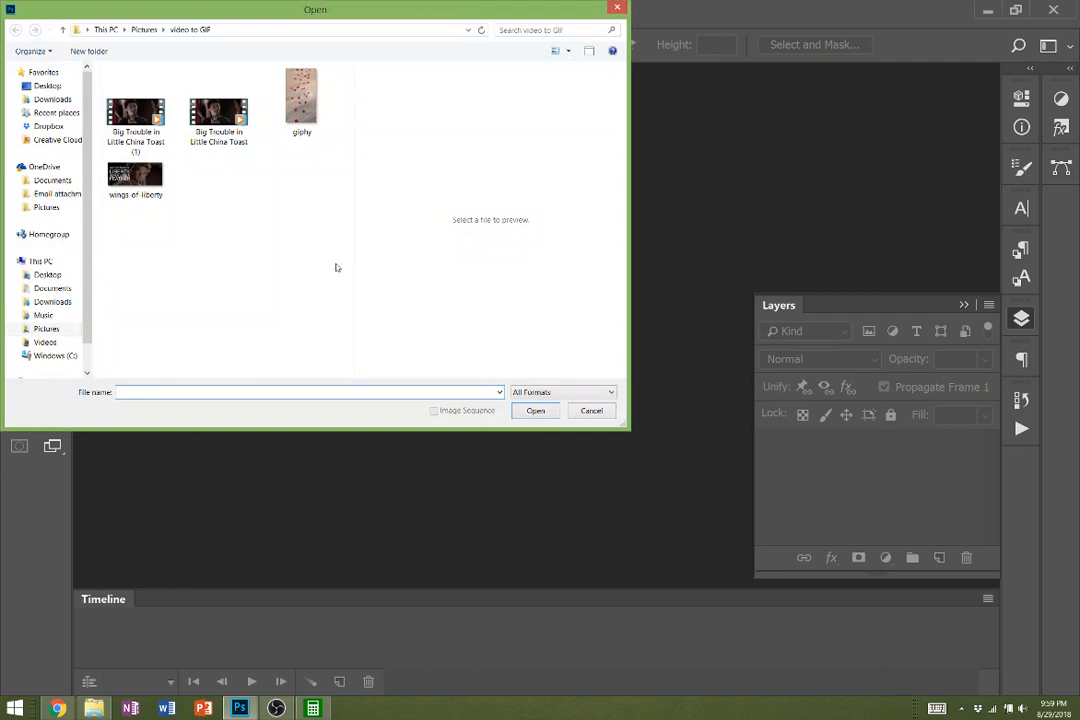
click(141, 133)
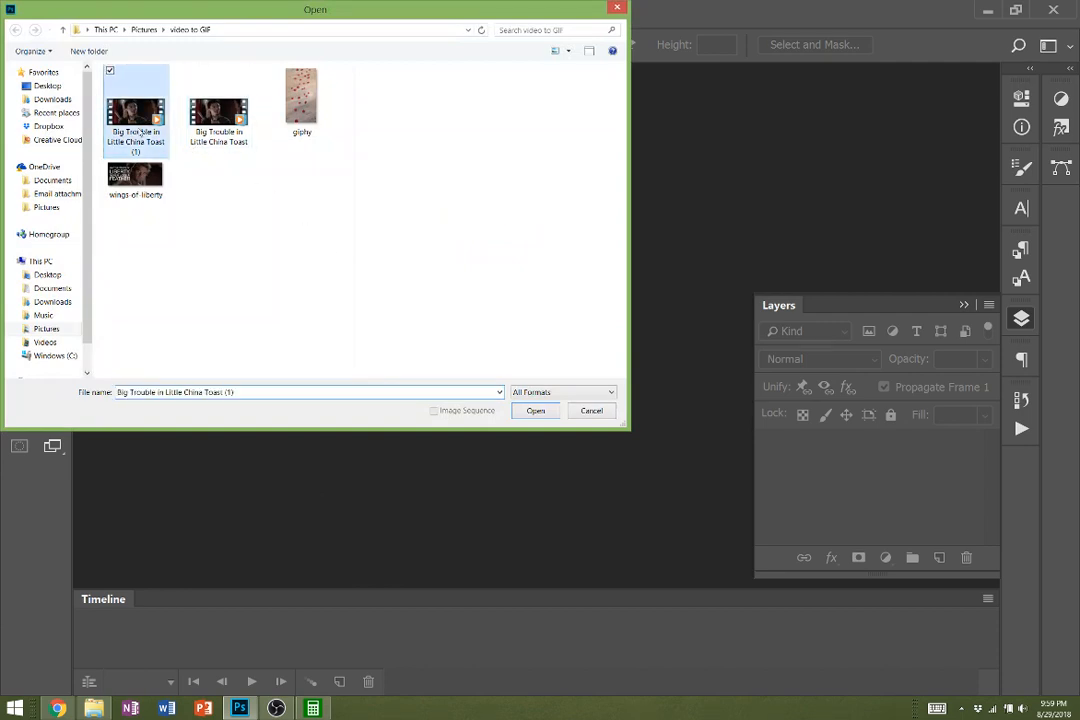
double_click(141, 133)
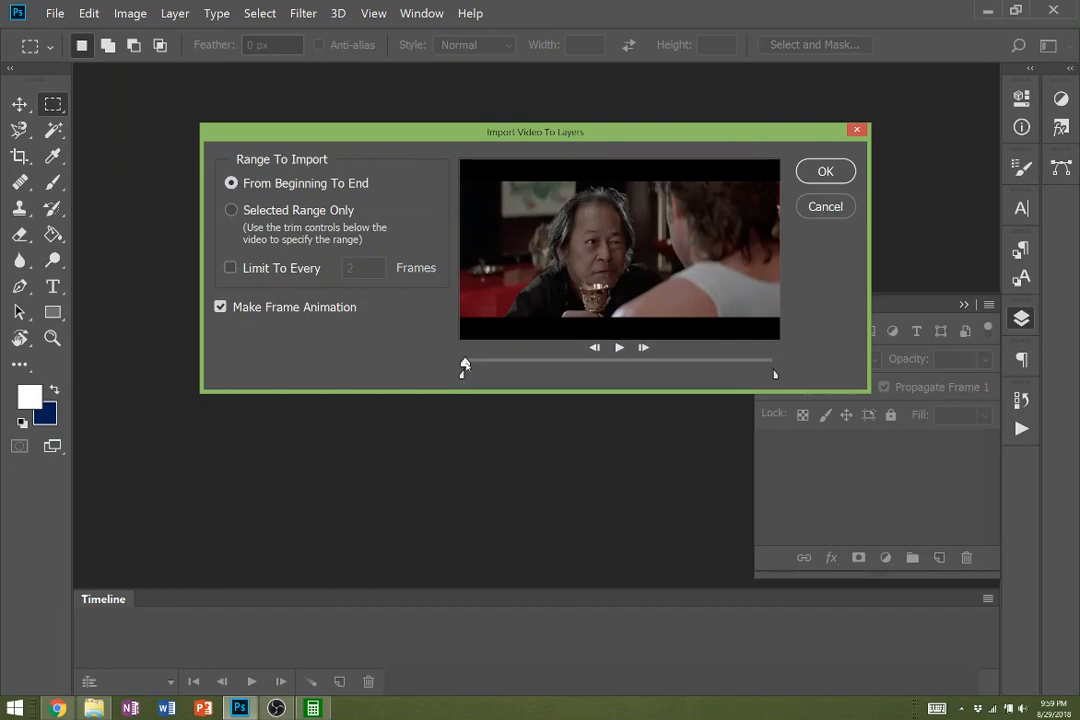
- Trim the import range to a short section from just before the clip's middle to about three quarters, and import it as layers
drag(464, 368, 609, 379)
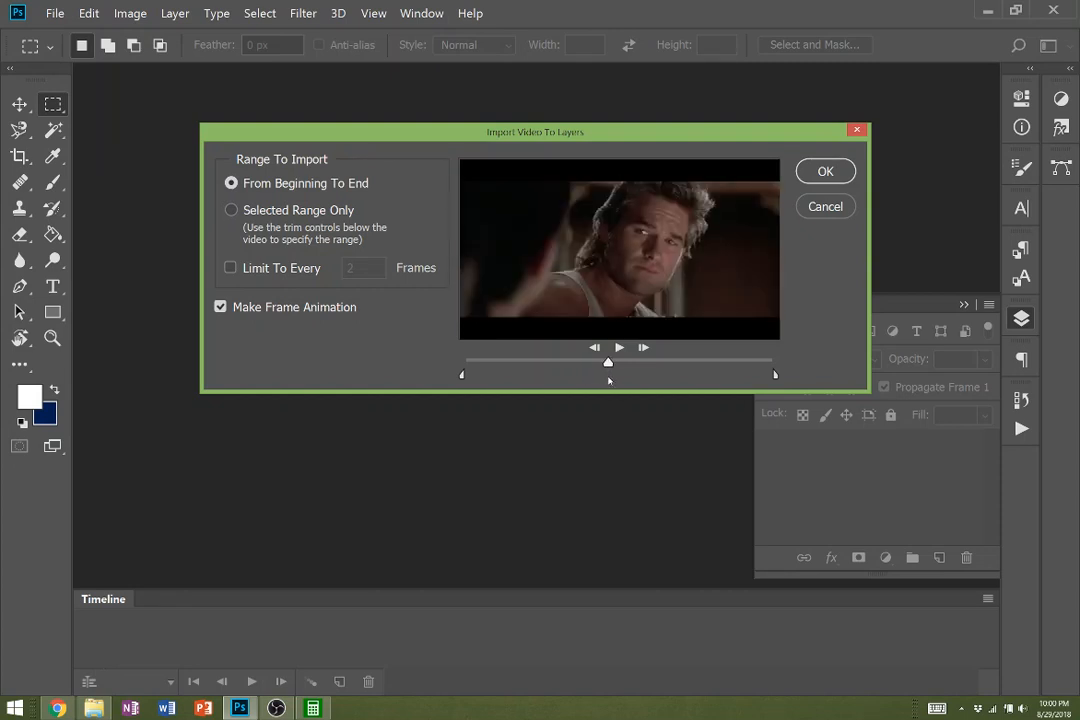
drag(462, 376, 606, 375)
drag(774, 375, 685, 377)
click(823, 170)
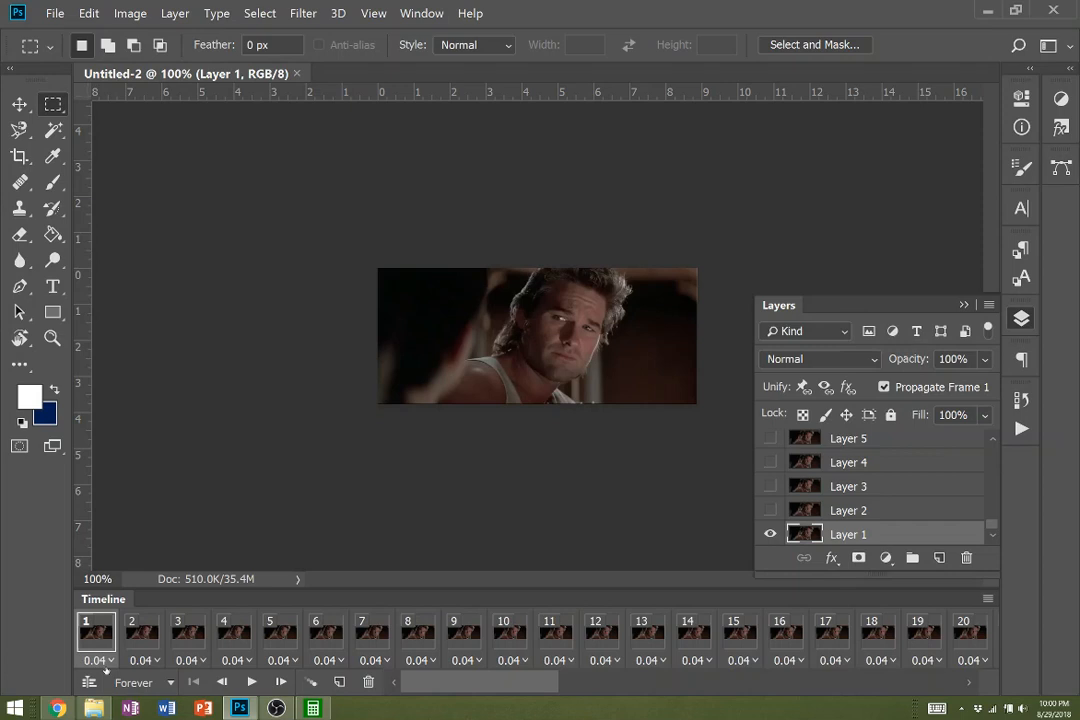
- Play the imported frame animation to preview it, stop it and return to the first frames of the timeline
click(251, 682)
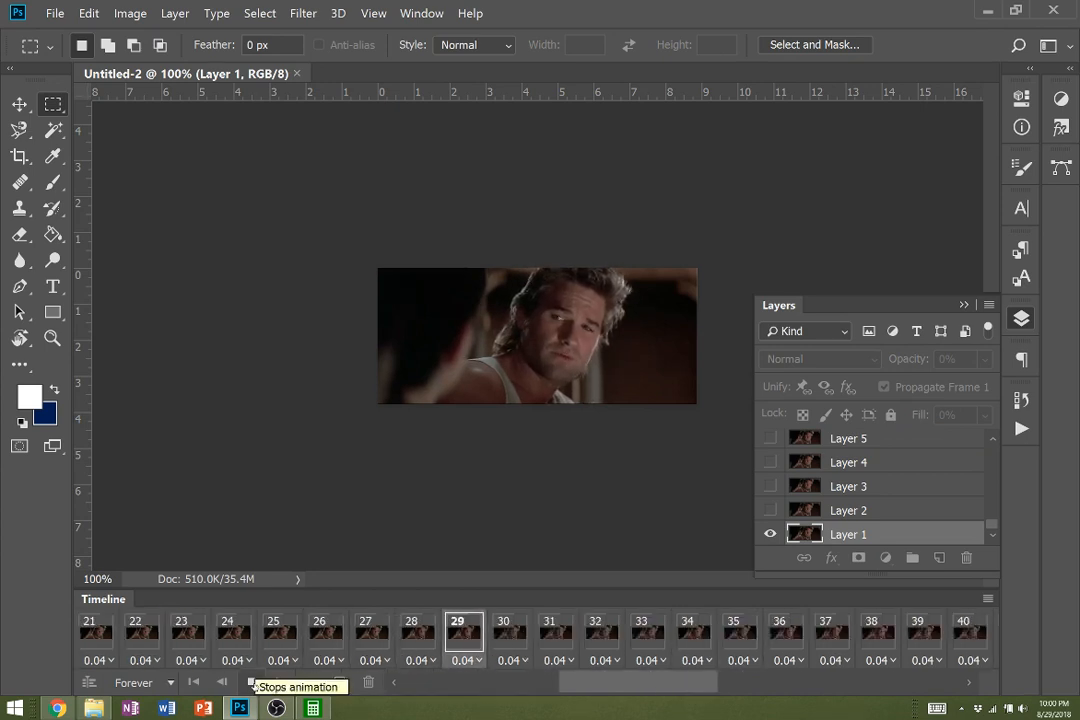
click(252, 682)
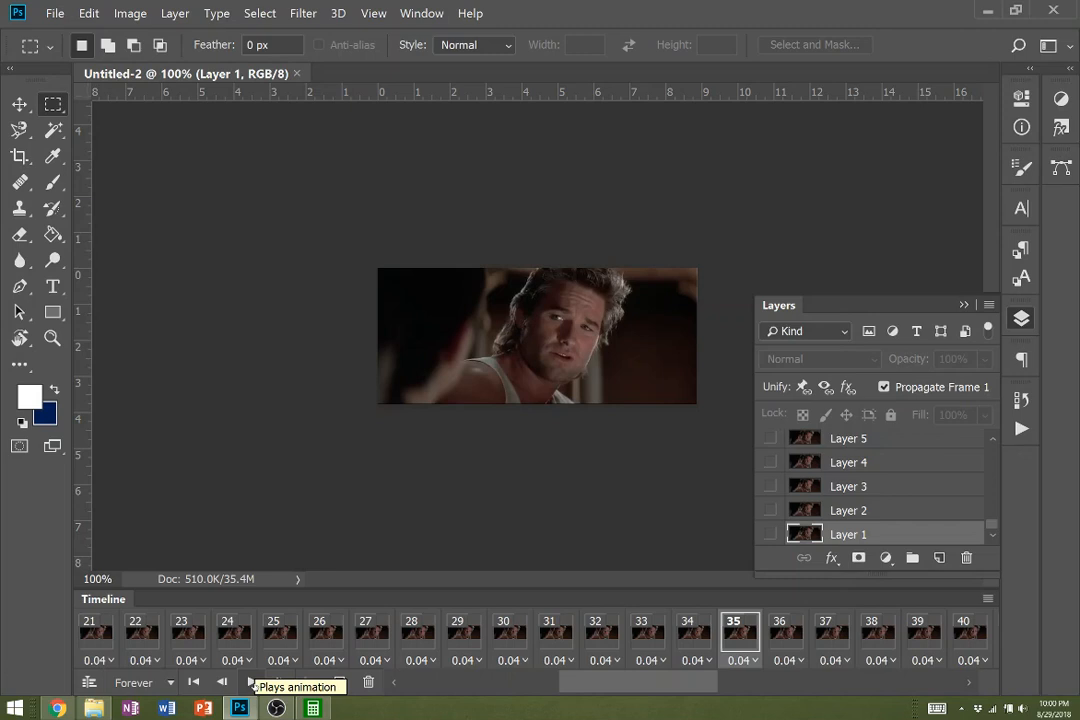
drag(590, 686, 417, 687)
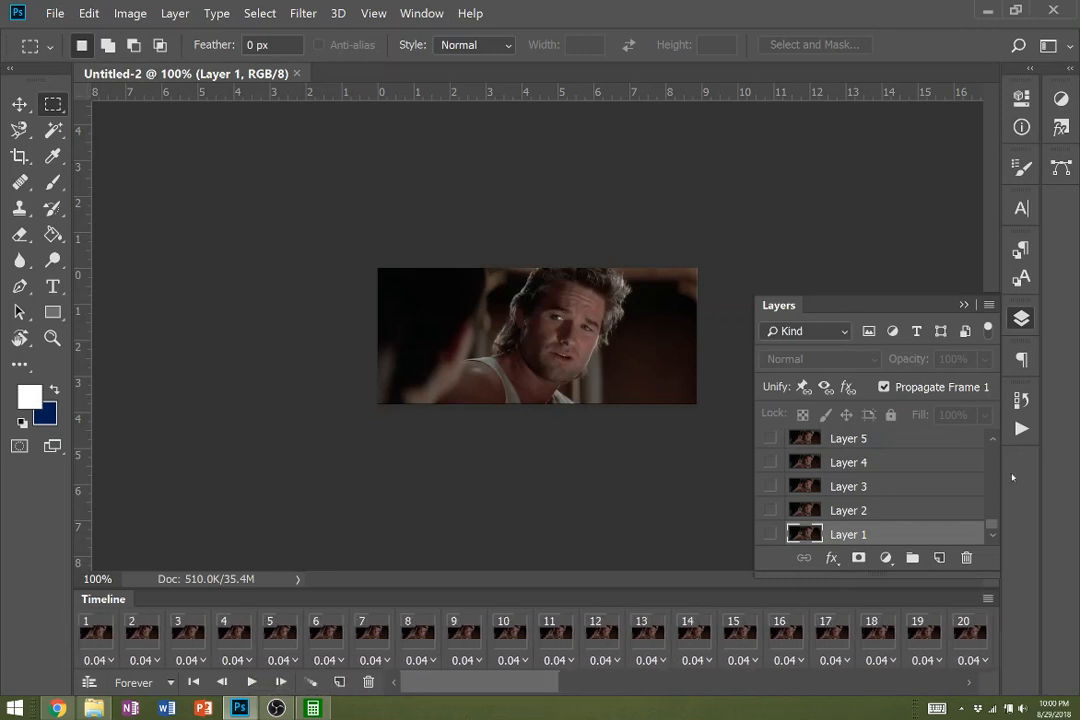
- Add the text "may the wings" across the upper part of the image as a layer above Layer 71
drag(991, 525, 990, 450)
click(907, 452)
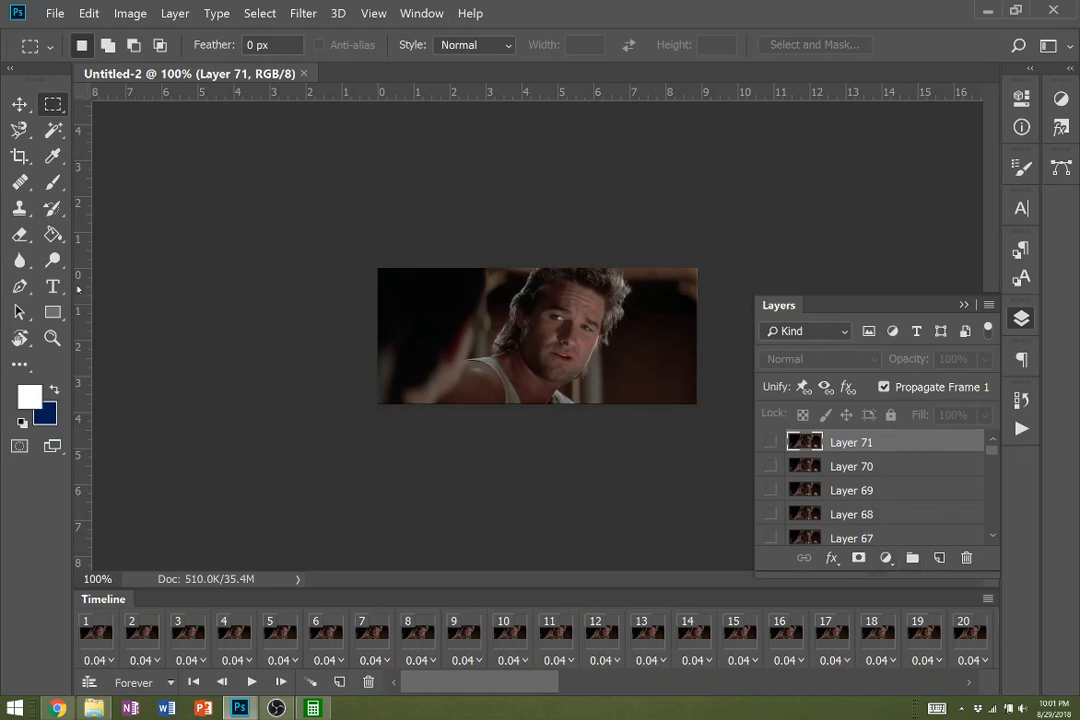
click(53, 287)
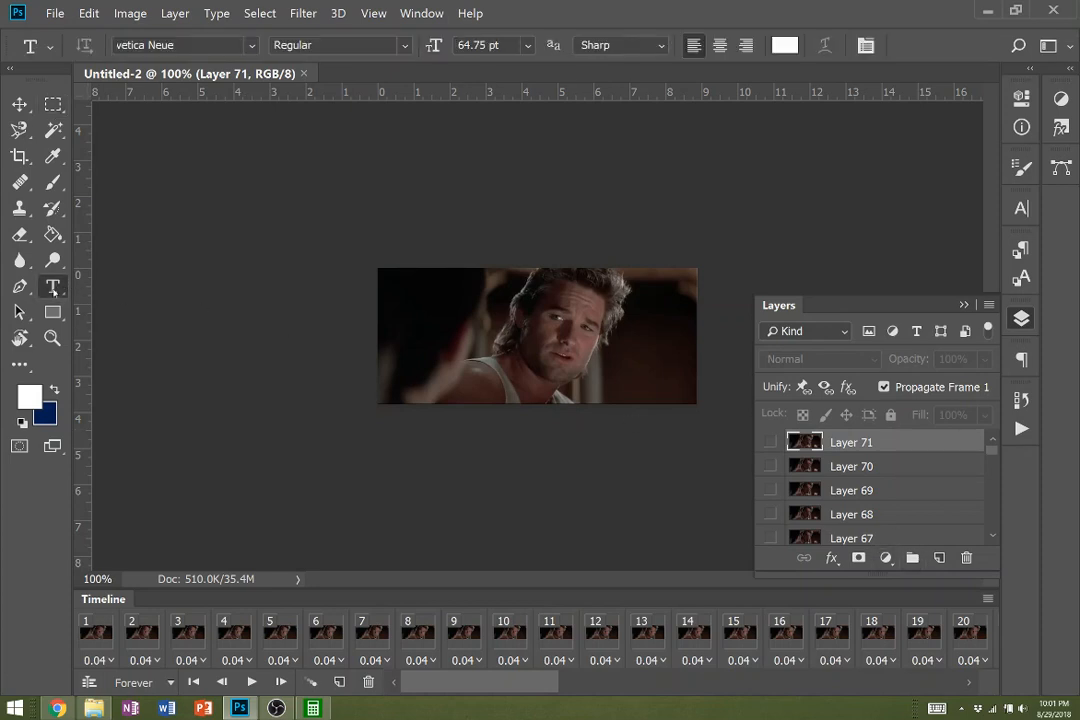
click(412, 307)
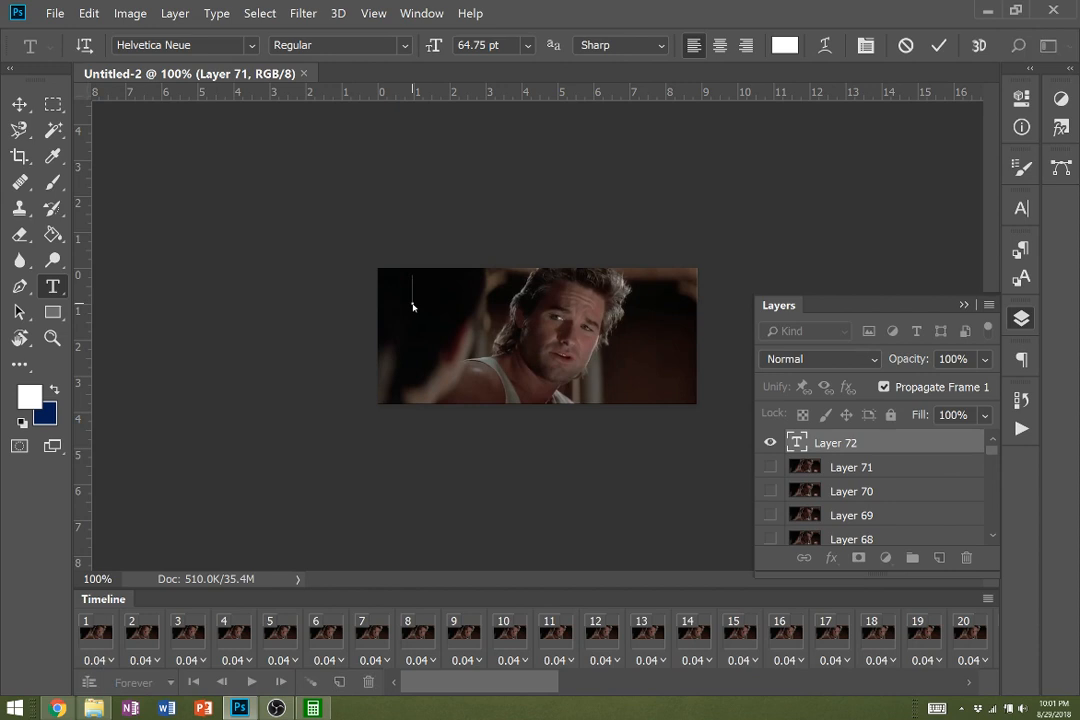
text(may the wings)
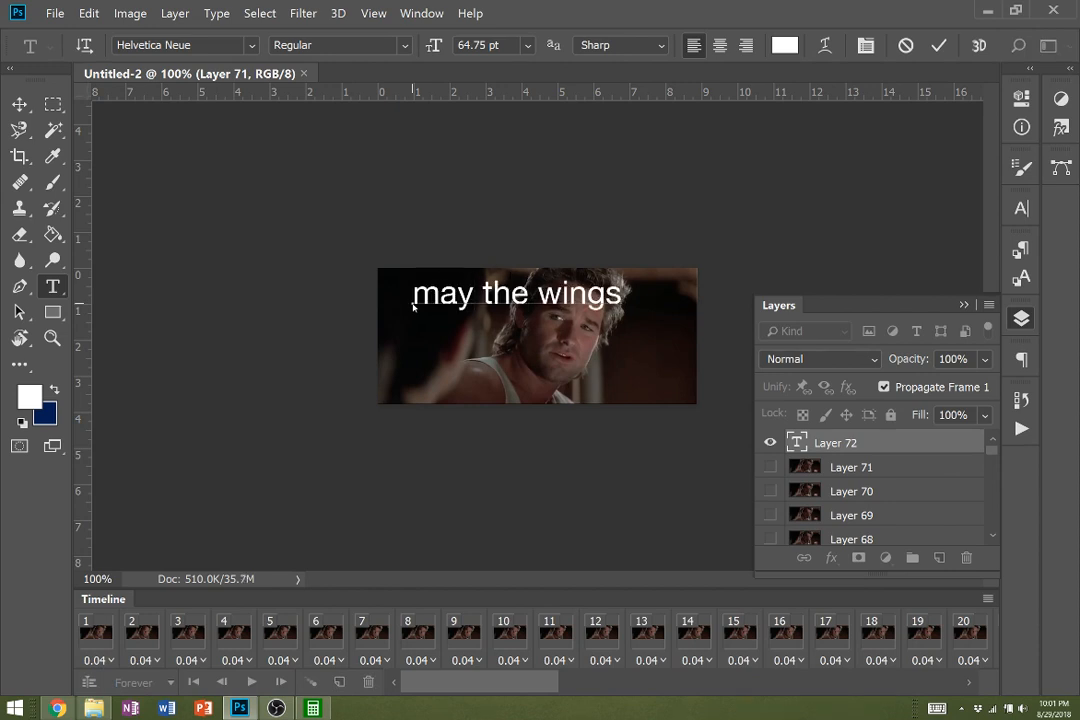
key(ctrl+Return)
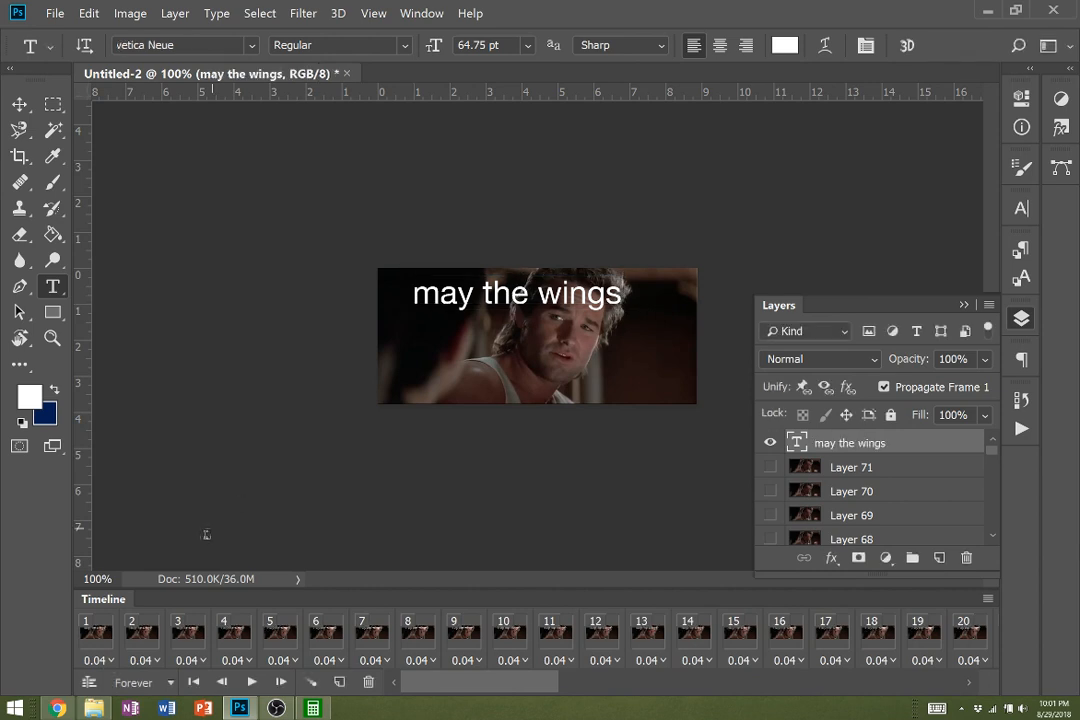
- Check the caption on frames 1 to 7 one by one and reselect the "may the wings" text layer
click(101, 635)
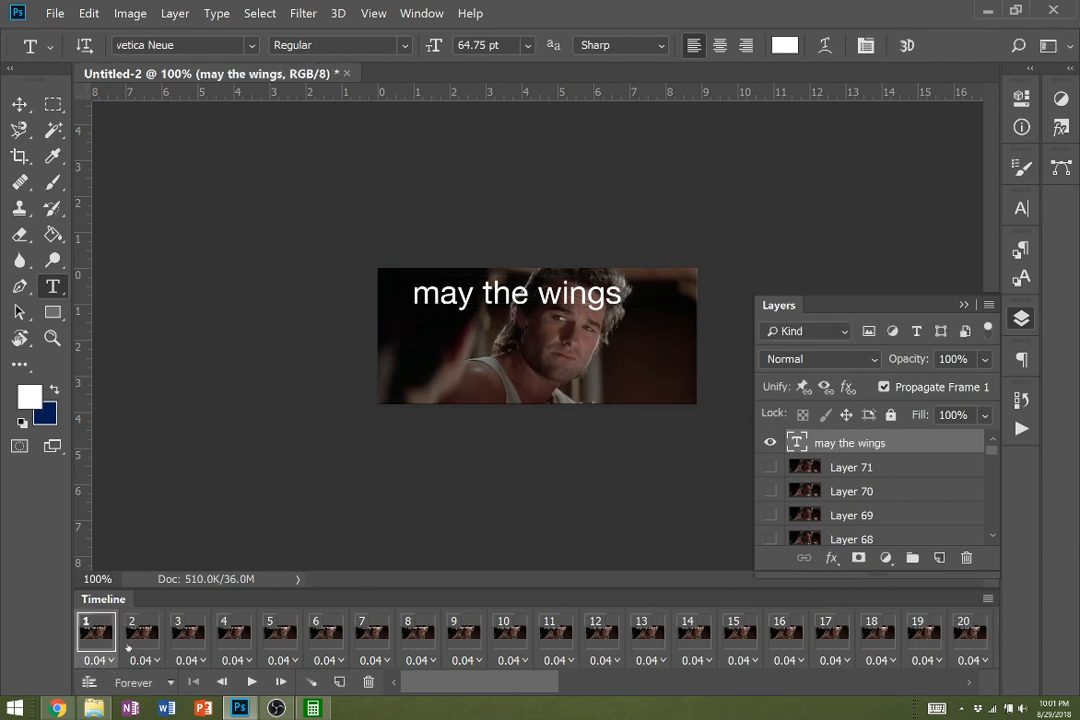
click(133, 635)
click(188, 638)
click(234, 636)
click(280, 636)
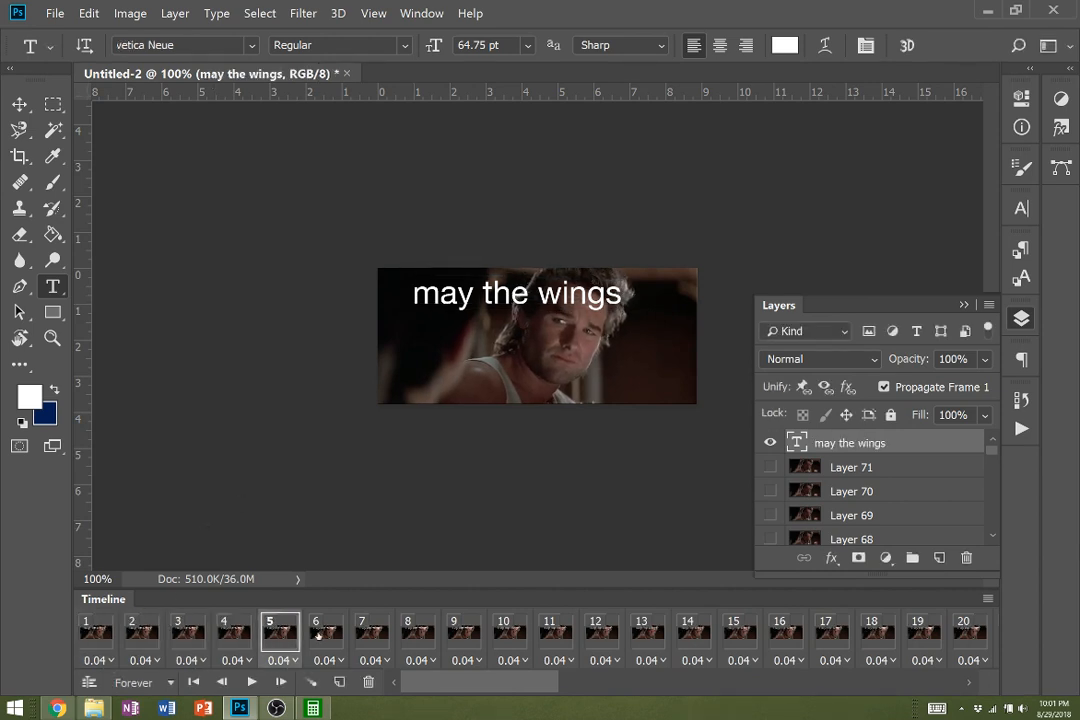
click(326, 634)
click(372, 636)
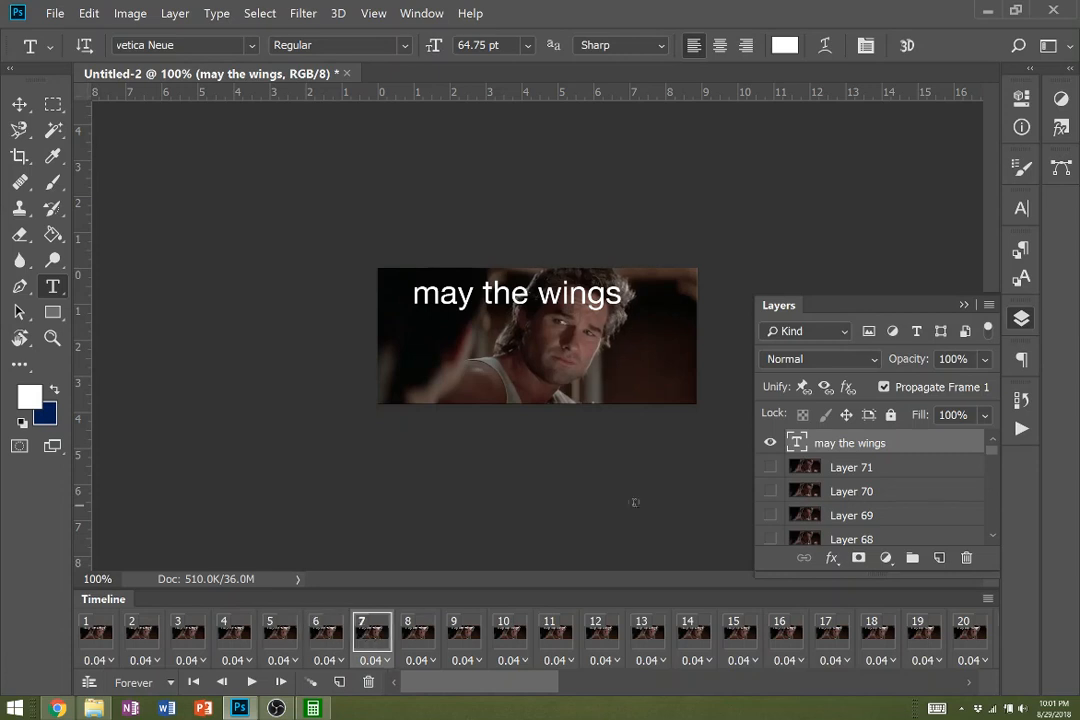
click(870, 467)
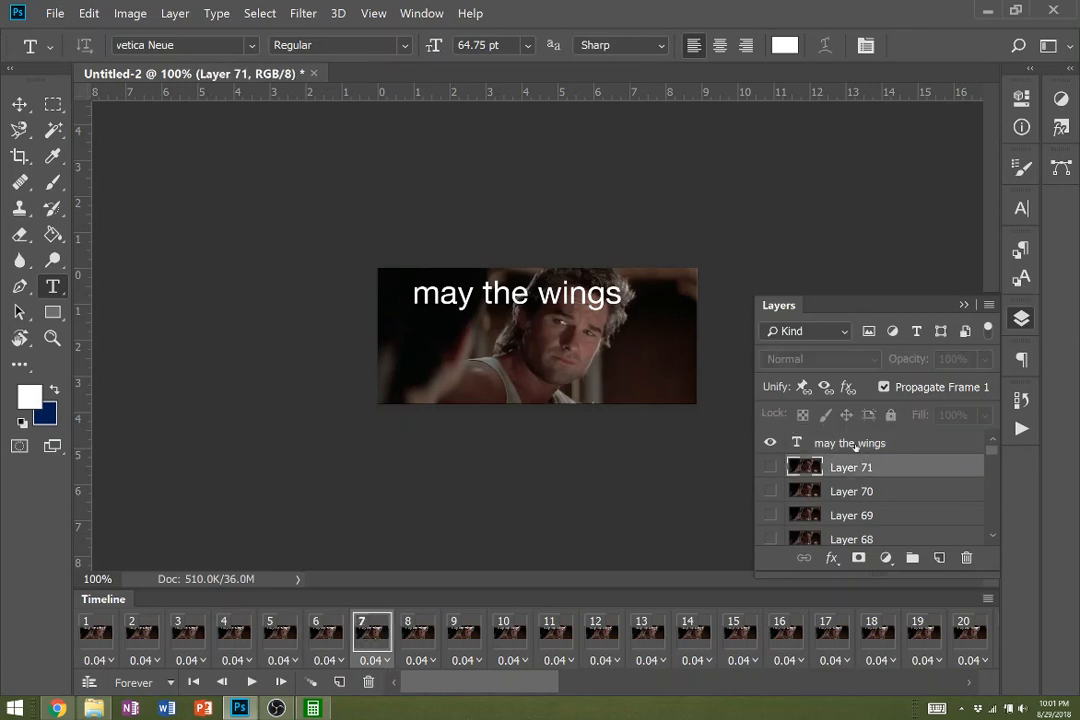
click(855, 444)
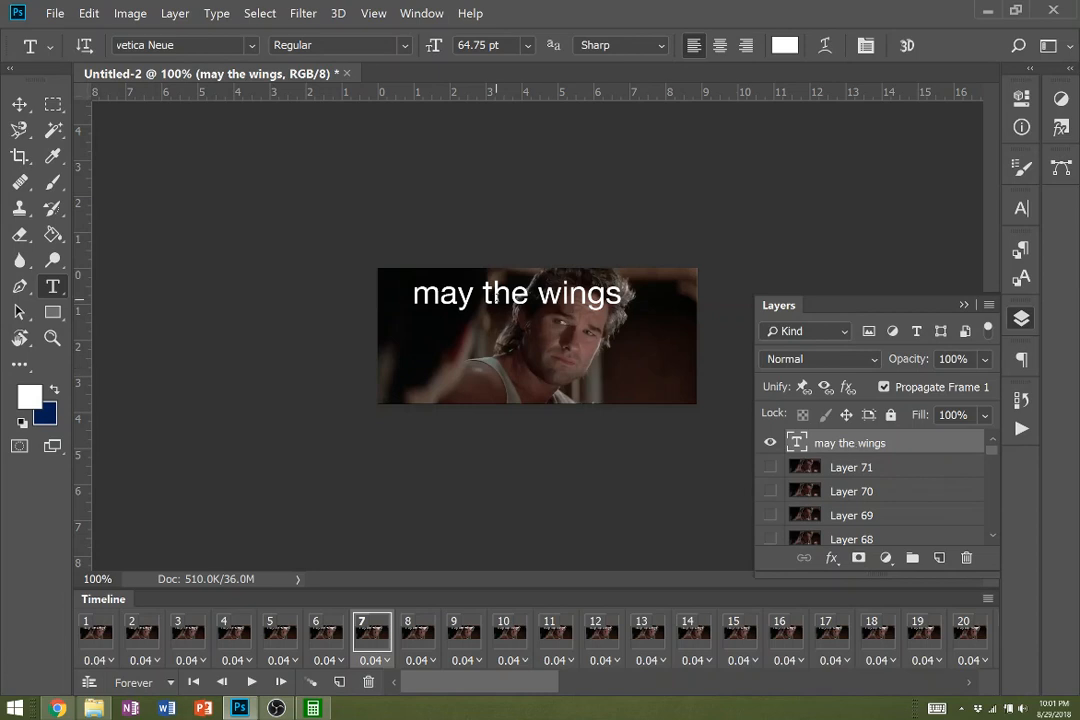
- Try Copperplate Gothic Bold on the caption text, and return it to Helvetica Neue
double_click(494, 298)
click(494, 298)
triple_click(494, 298)
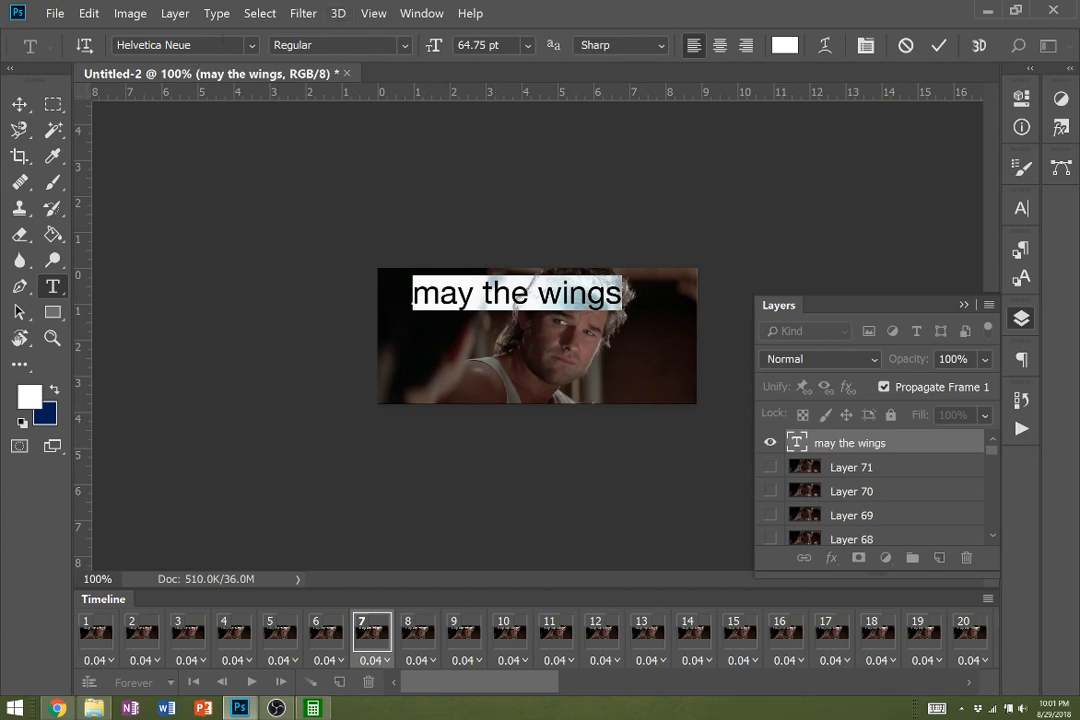
click(253, 52)
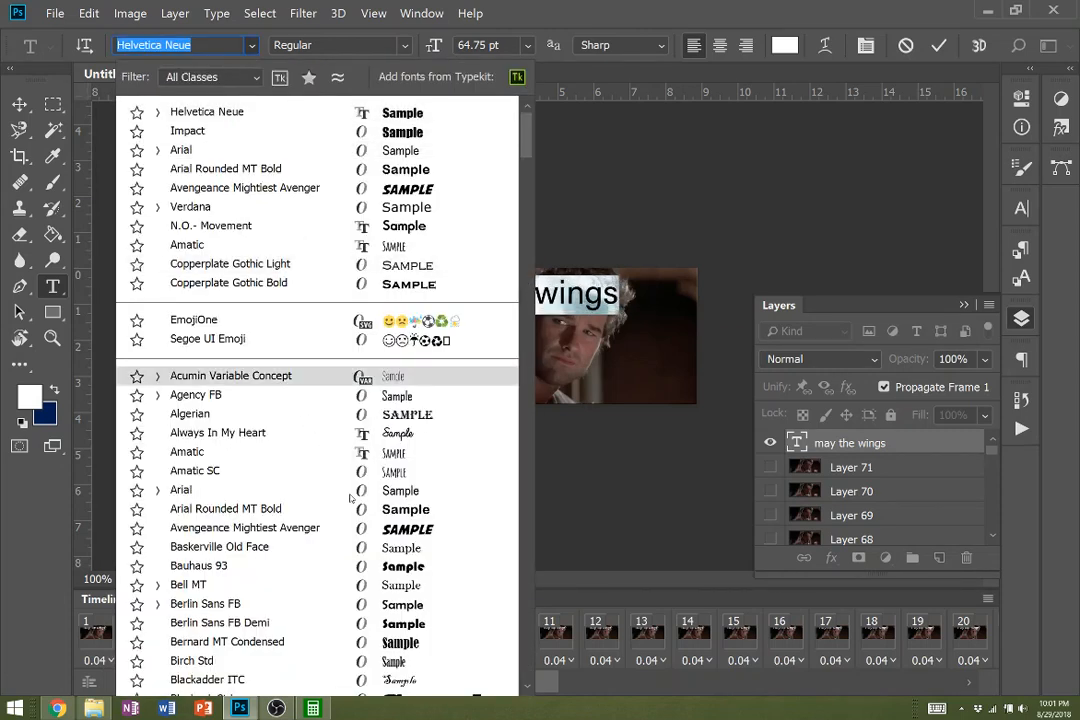
click(305, 291)
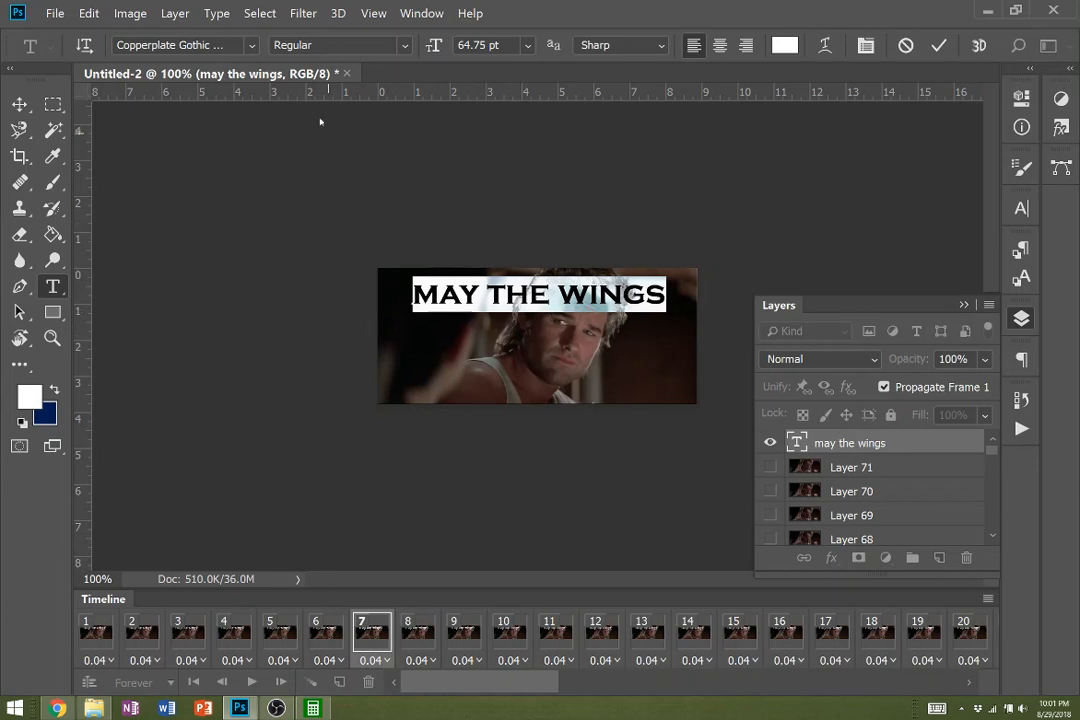
click(252, 46)
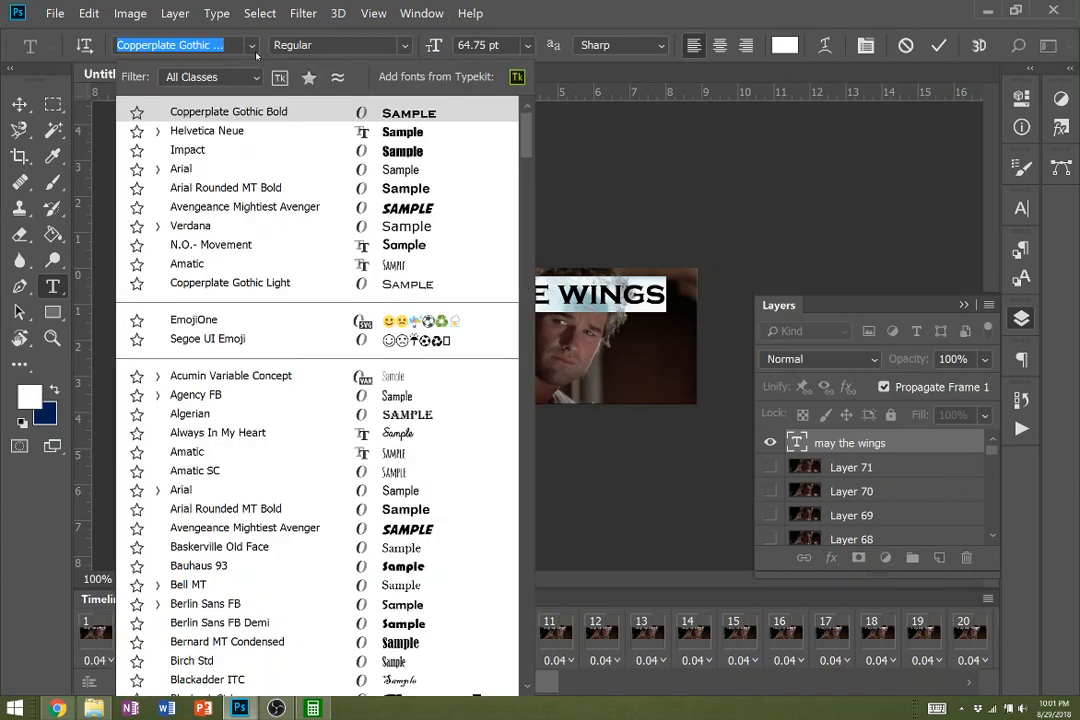
click(253, 130)
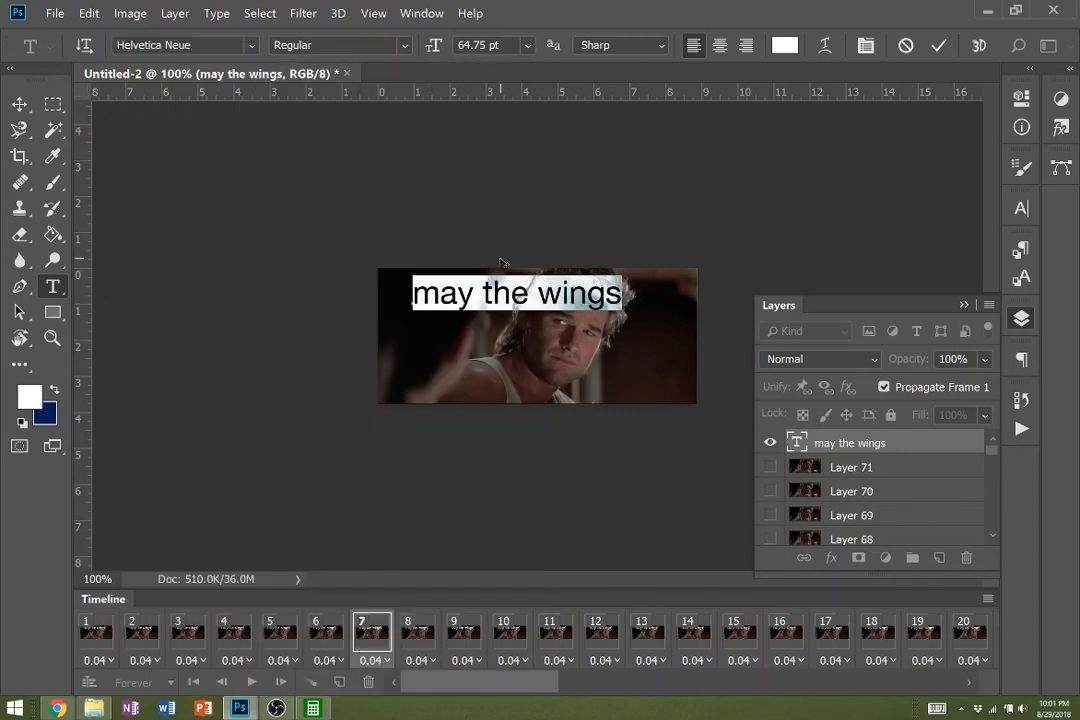
key(BackSpace)
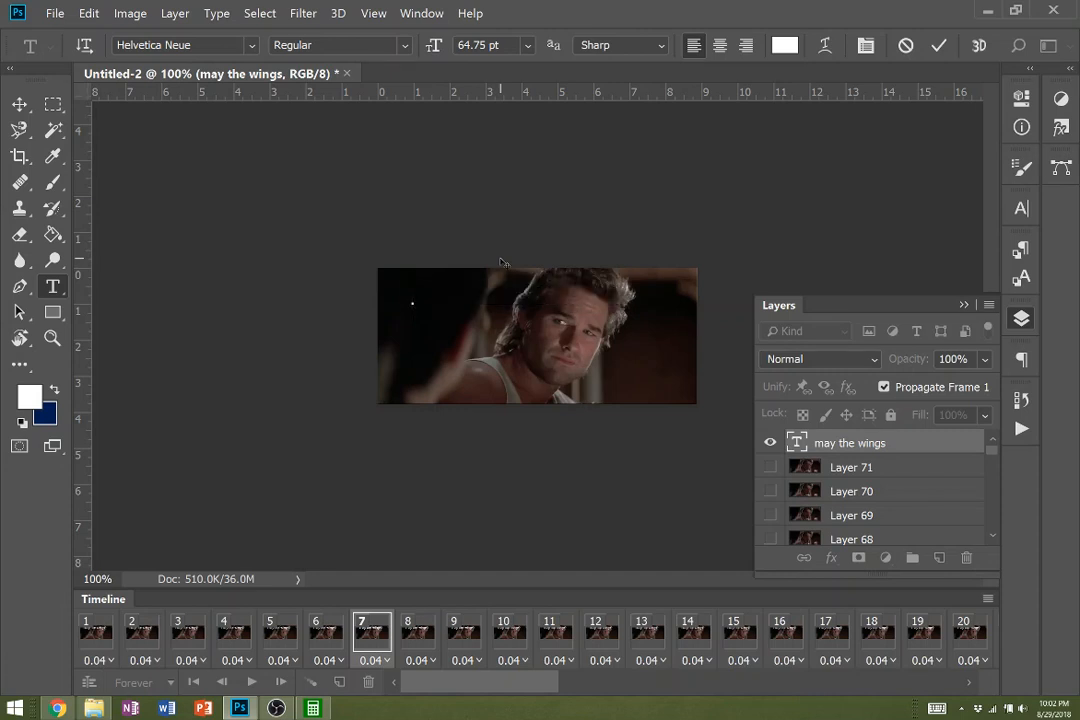
key(Escape)
key(m)
key(space)
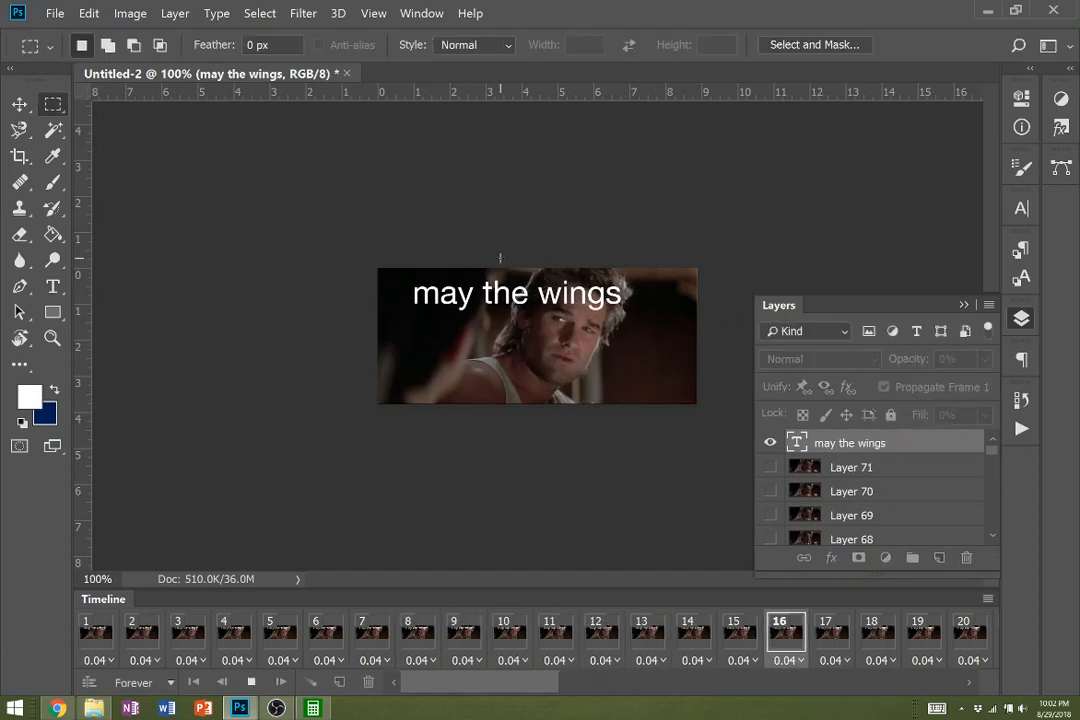
key(space)
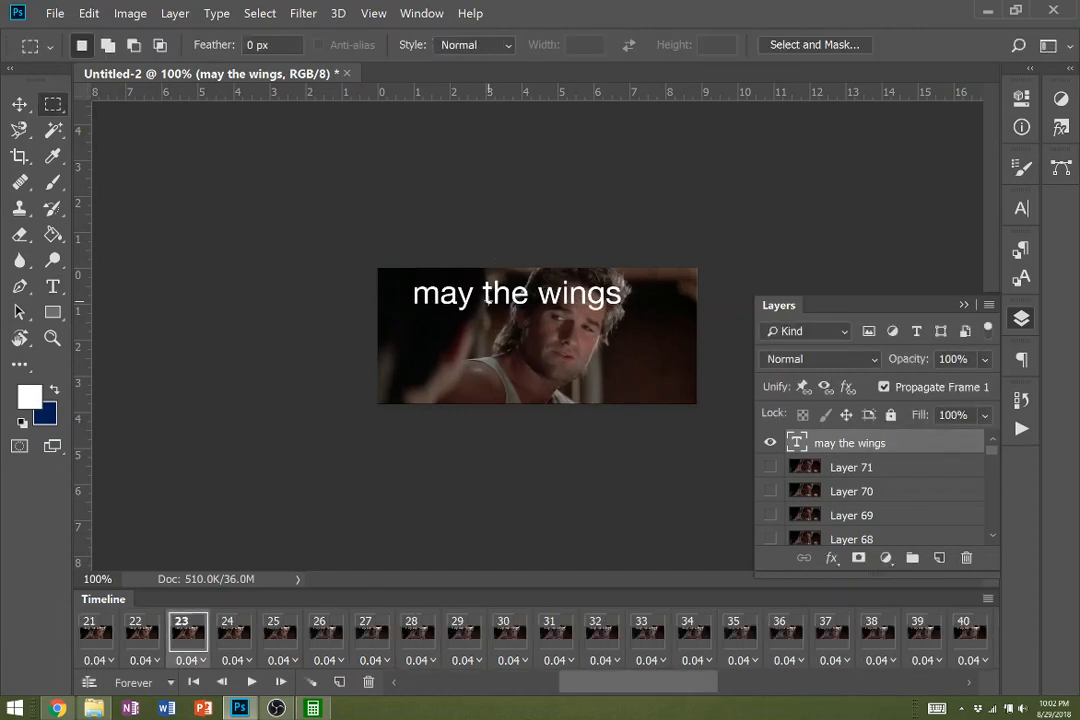
- Replace the whole caption with "MAY THE WINGS" in capital letters
key(t)
triple_click(503, 294)
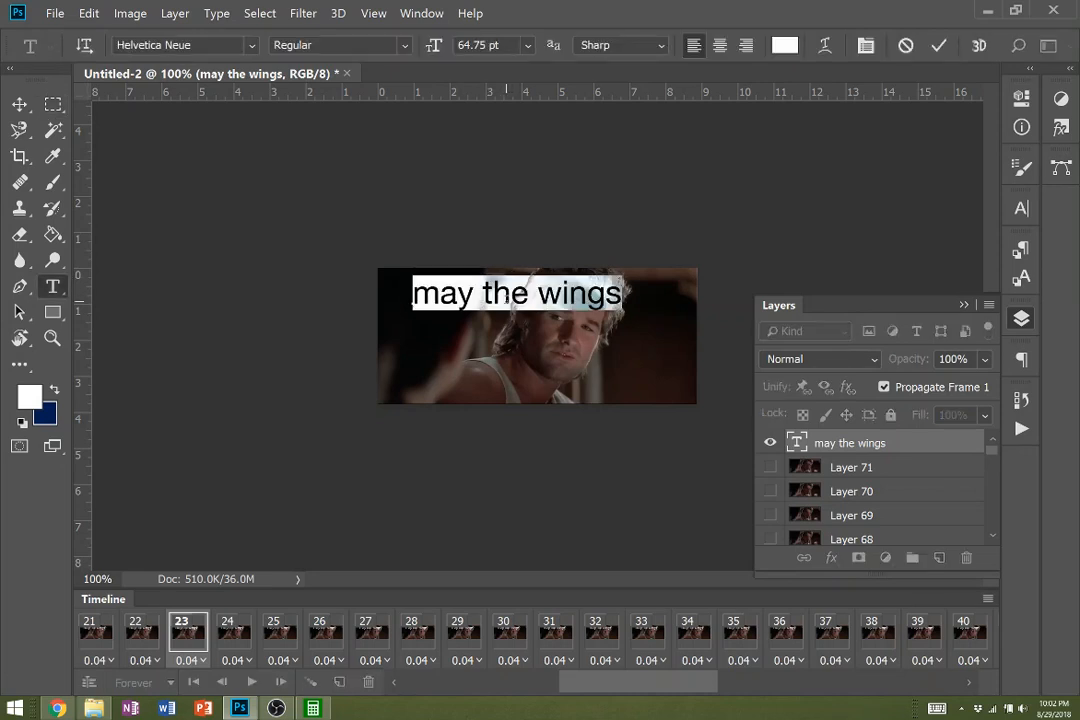
double_click(505, 294)
double_click(505, 294)
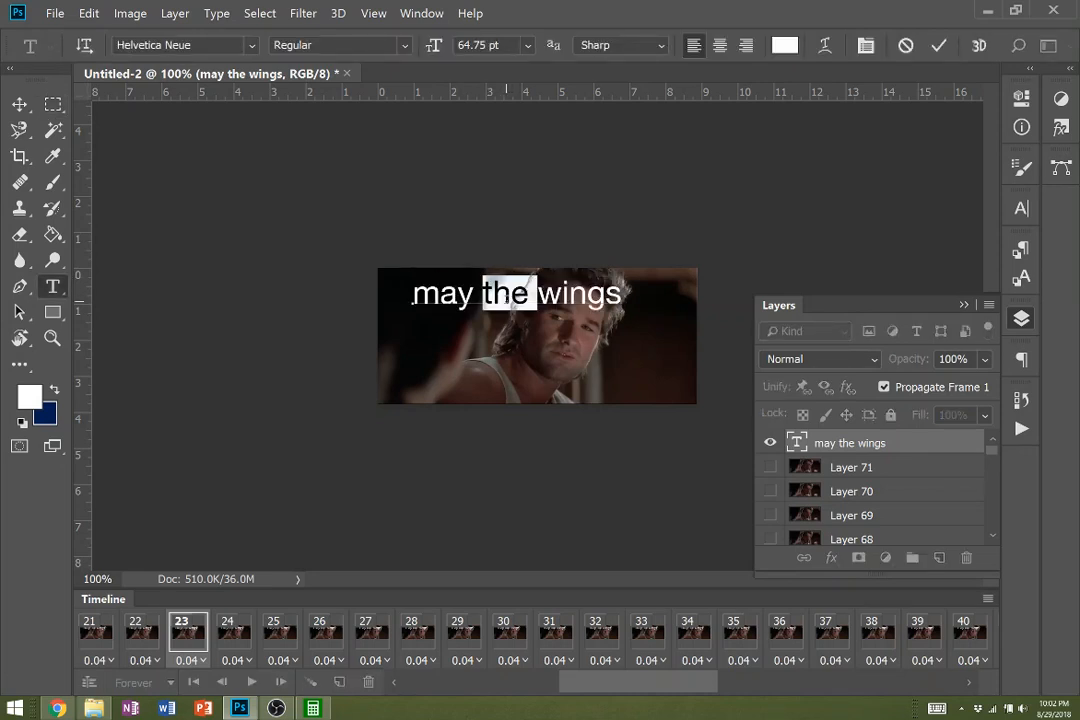
triple_click(505, 294)
text(Y THE WINGS)
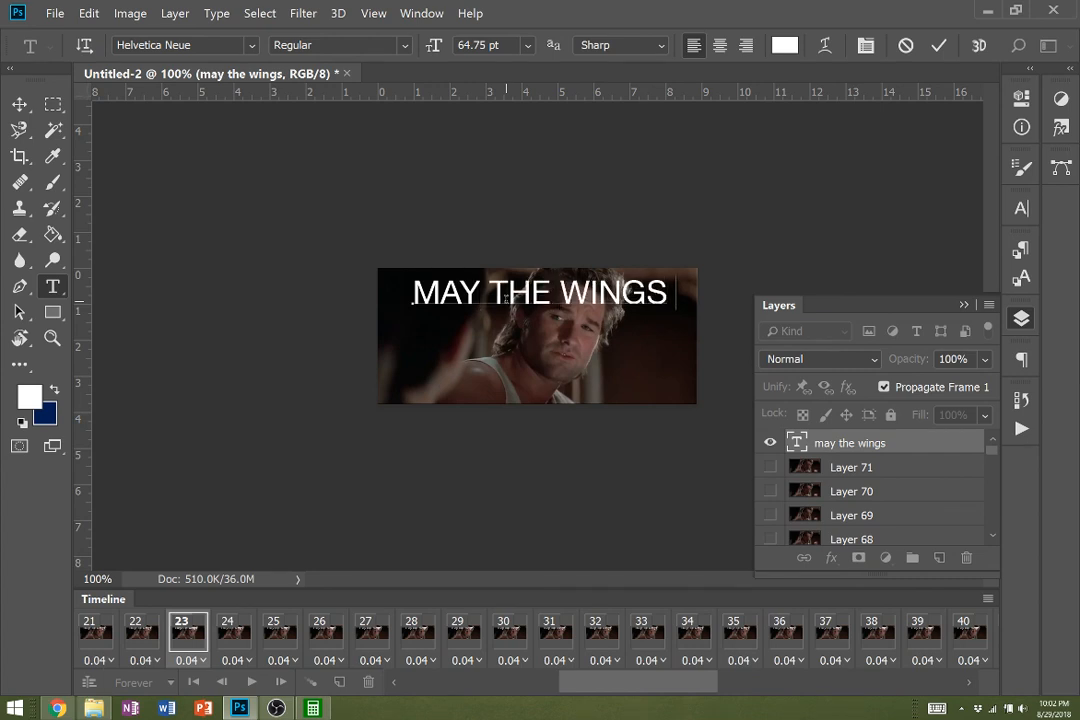
- Extend the caption with "OF" and the lines "LIBERTY" and "NEVER LOSE A FEATHER", broken before FEATHER, and move it fully inside the image
text( OF)
key(Return)
text(LIBER)
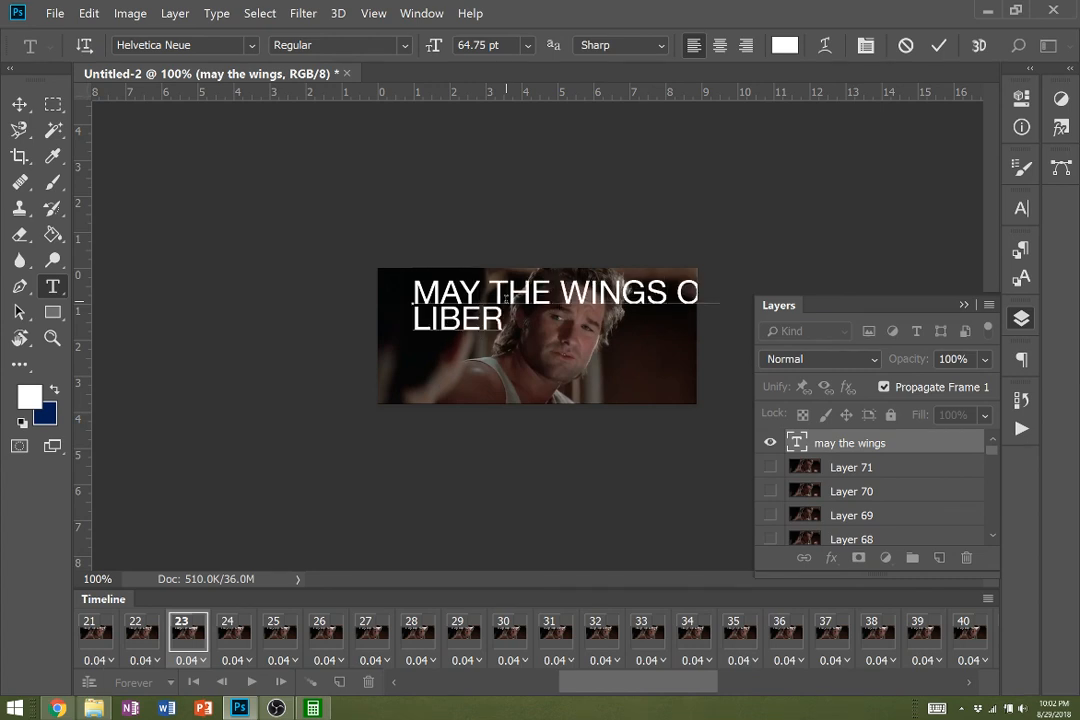
text(TY)
key(Return)
text(NEVER LOSE A )
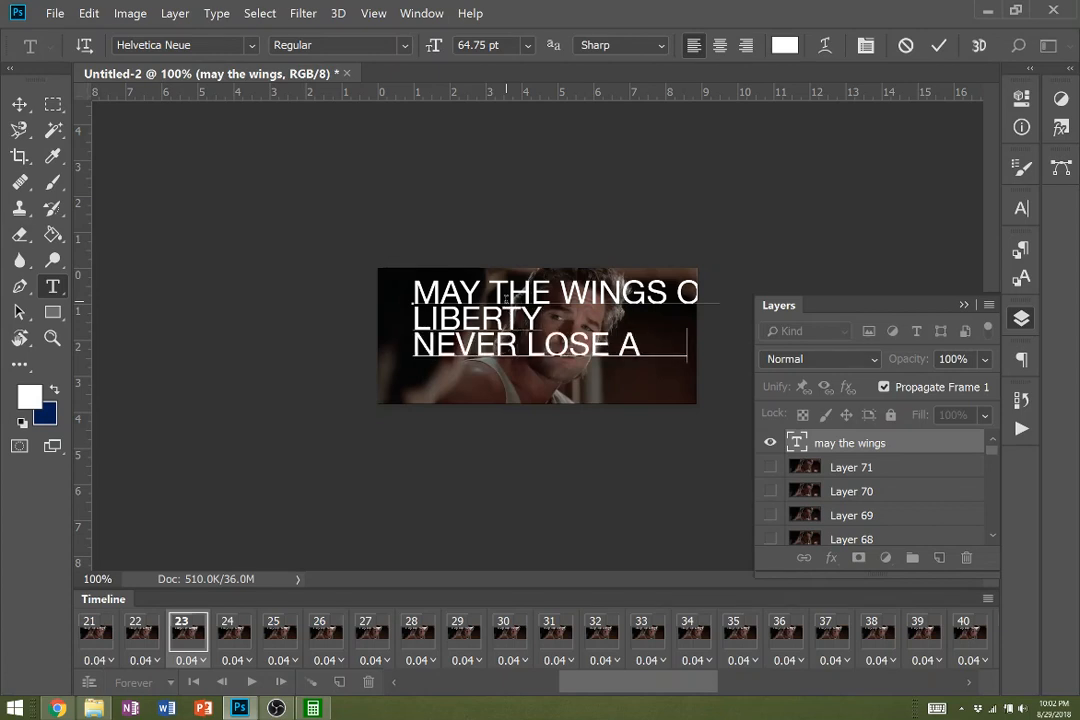
text(FEAT)
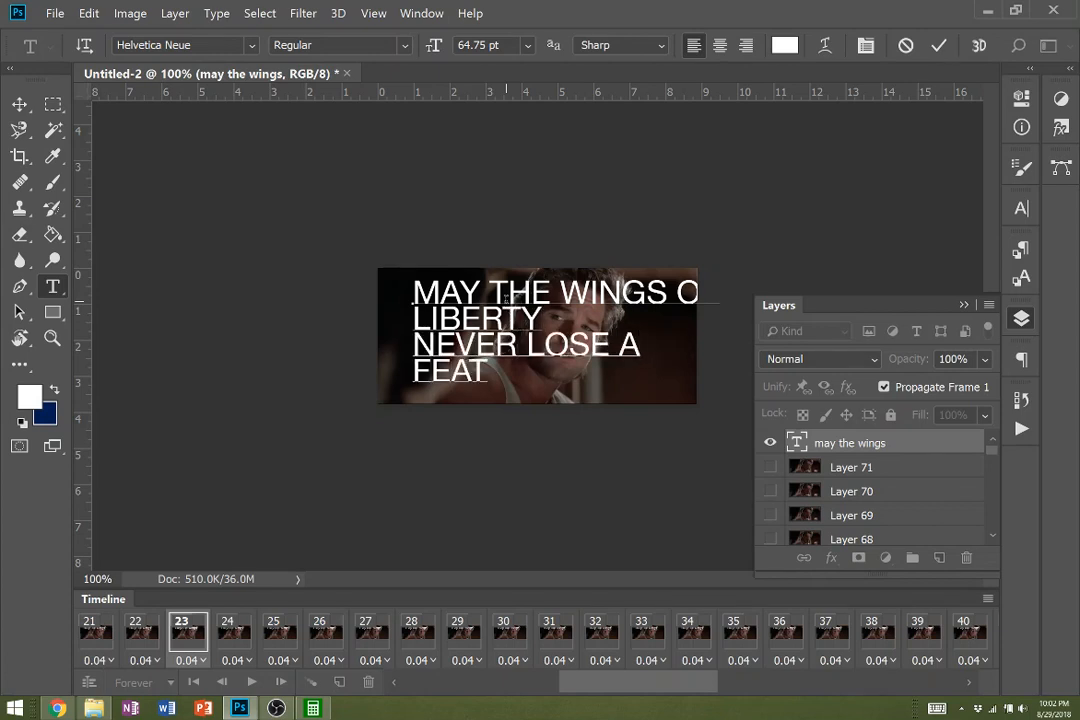
text(HER)
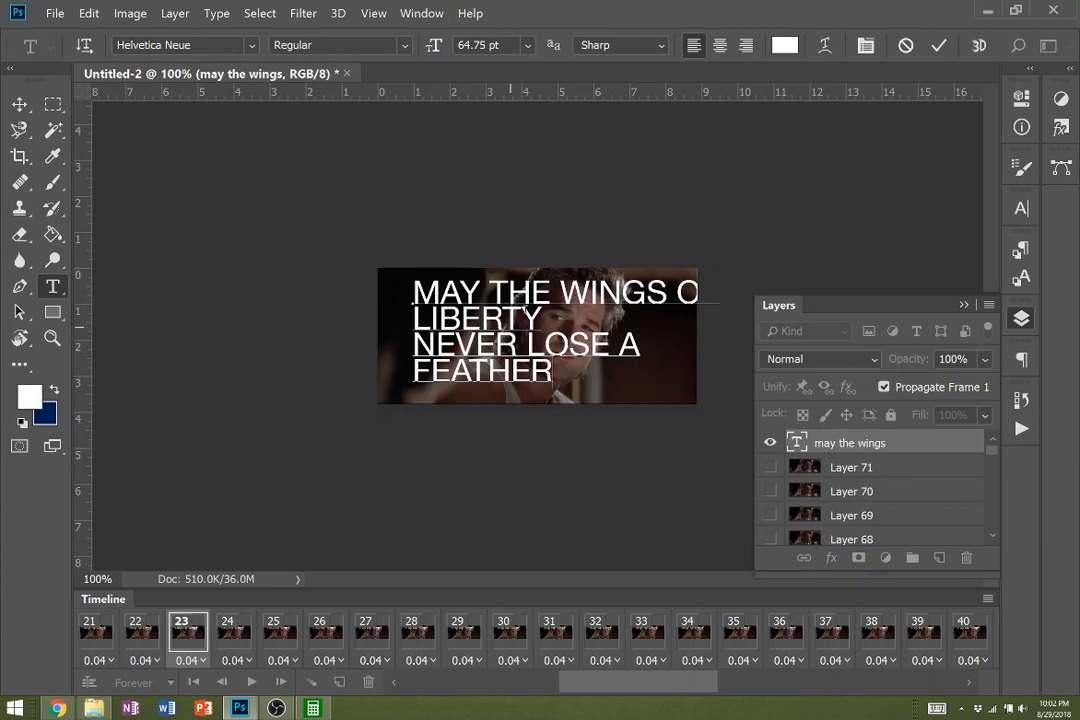
click(20, 103)
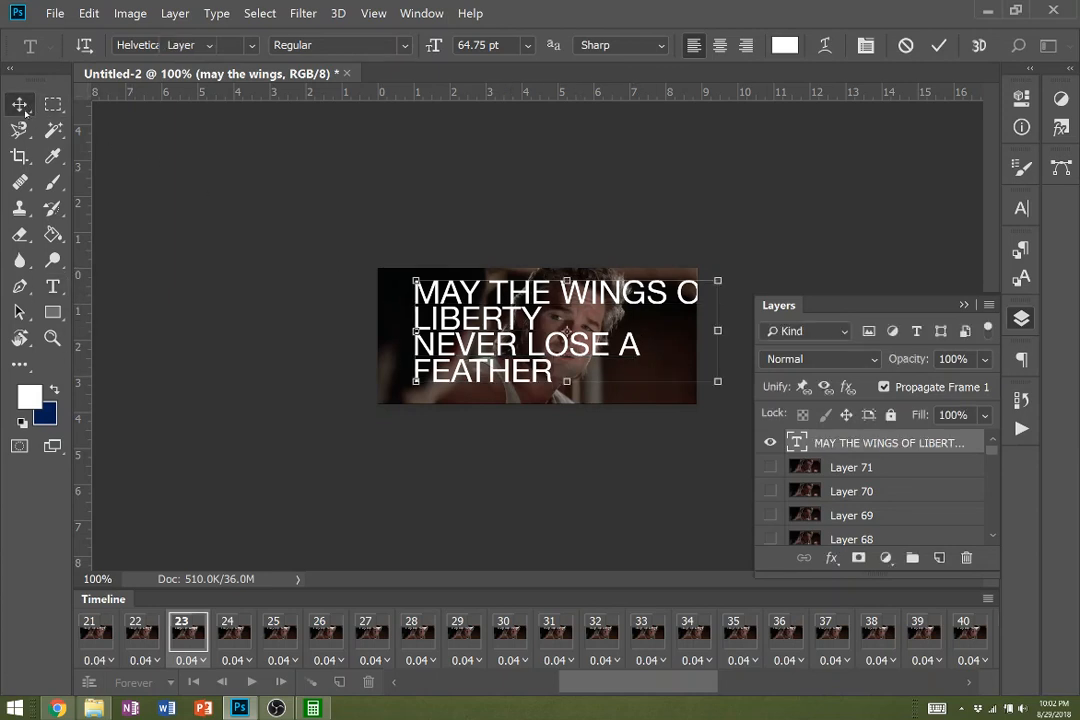
drag(466, 304, 437, 312)
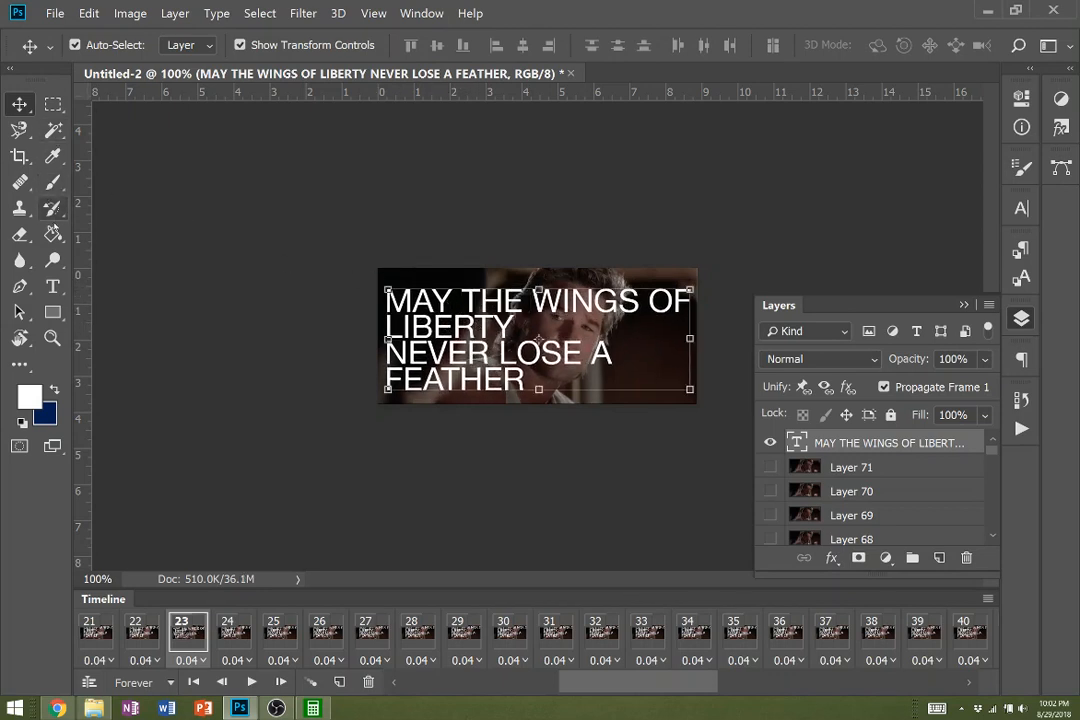
- Reduce the caption line "MAY THE WINGS OF" to 27.75 pt and "NEVER LOSE A" to 38.75 pt
click(54, 286)
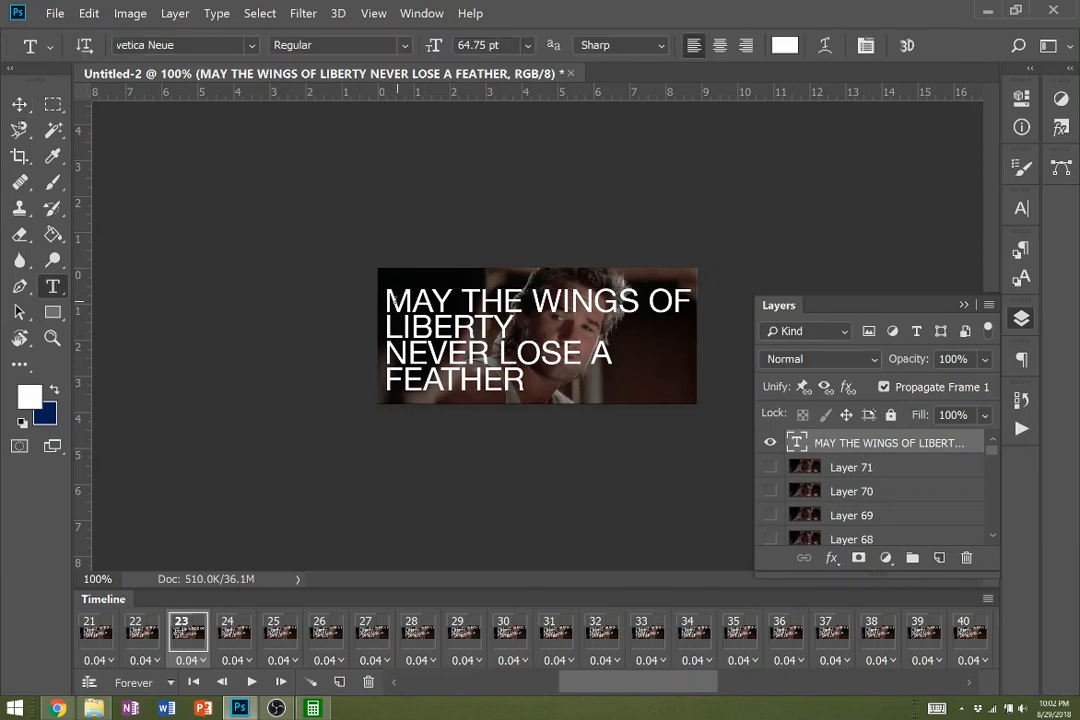
drag(387, 300, 686, 300)
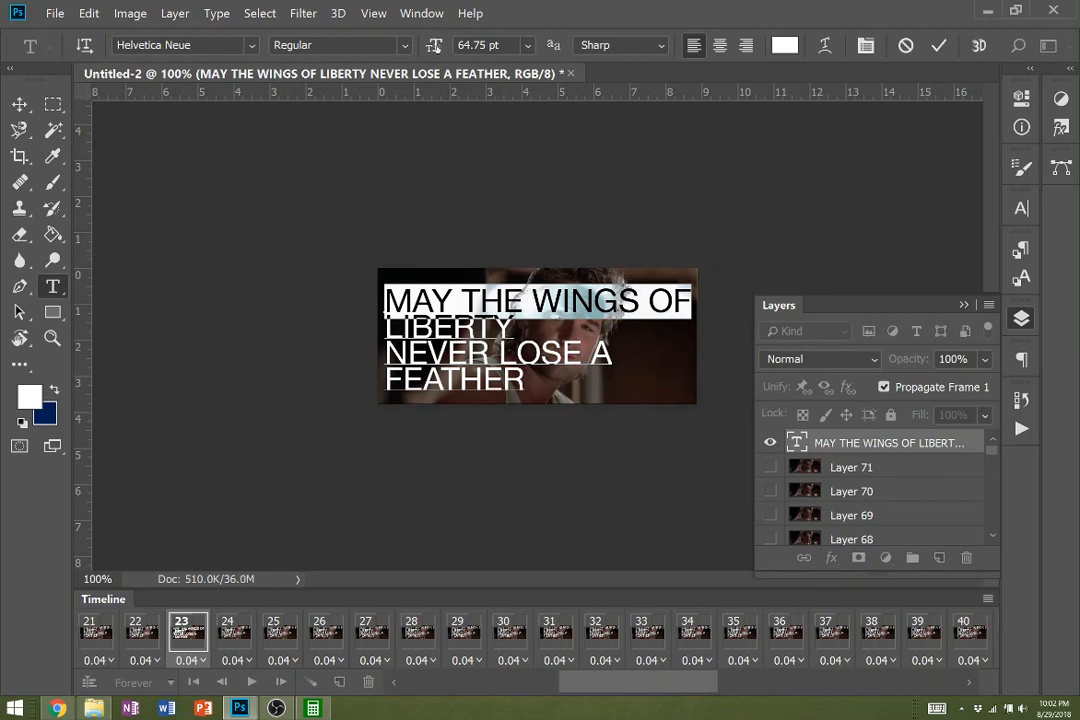
drag(436, 48, 400, 52)
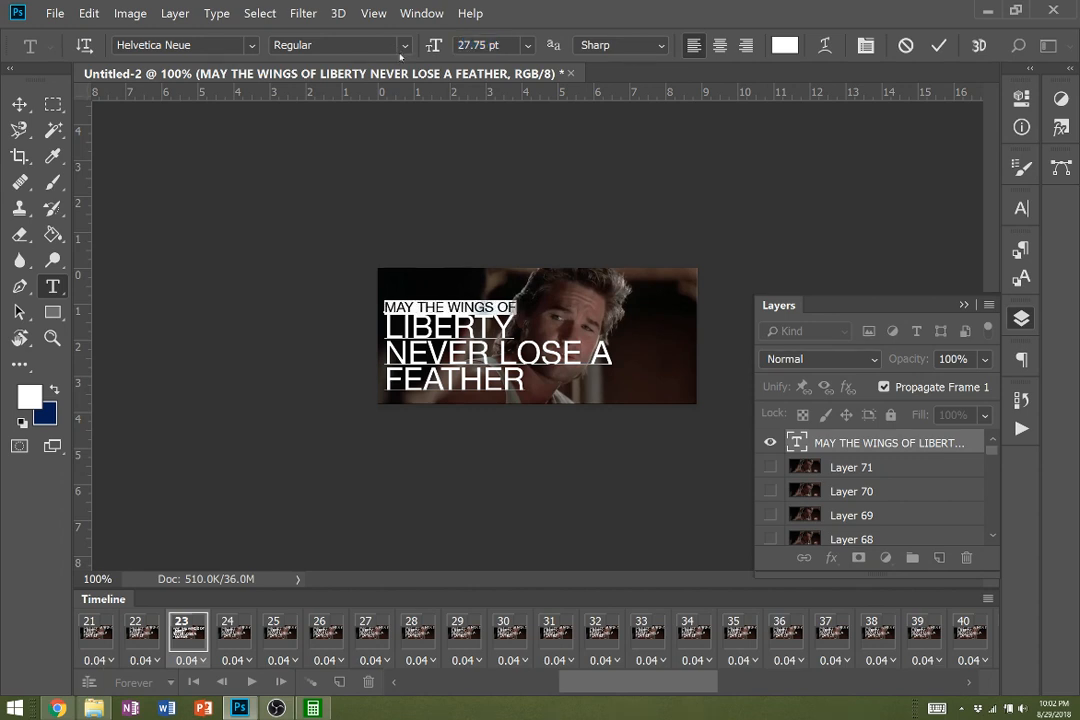
drag(614, 353, 349, 347)
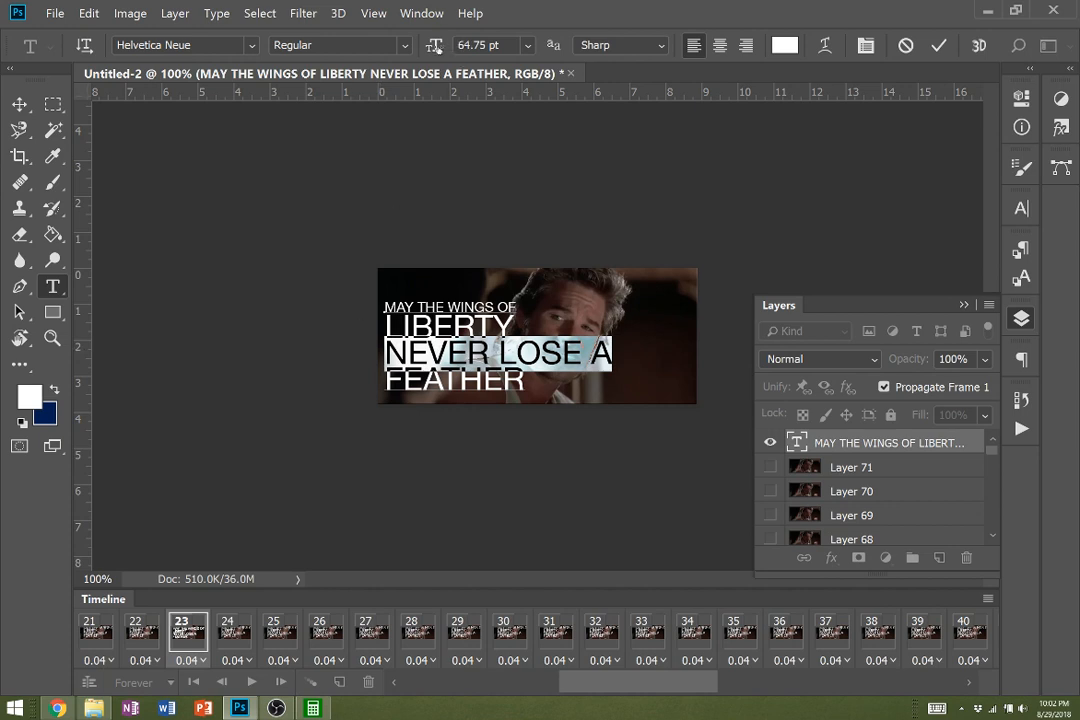
drag(433, 47, 410, 50)
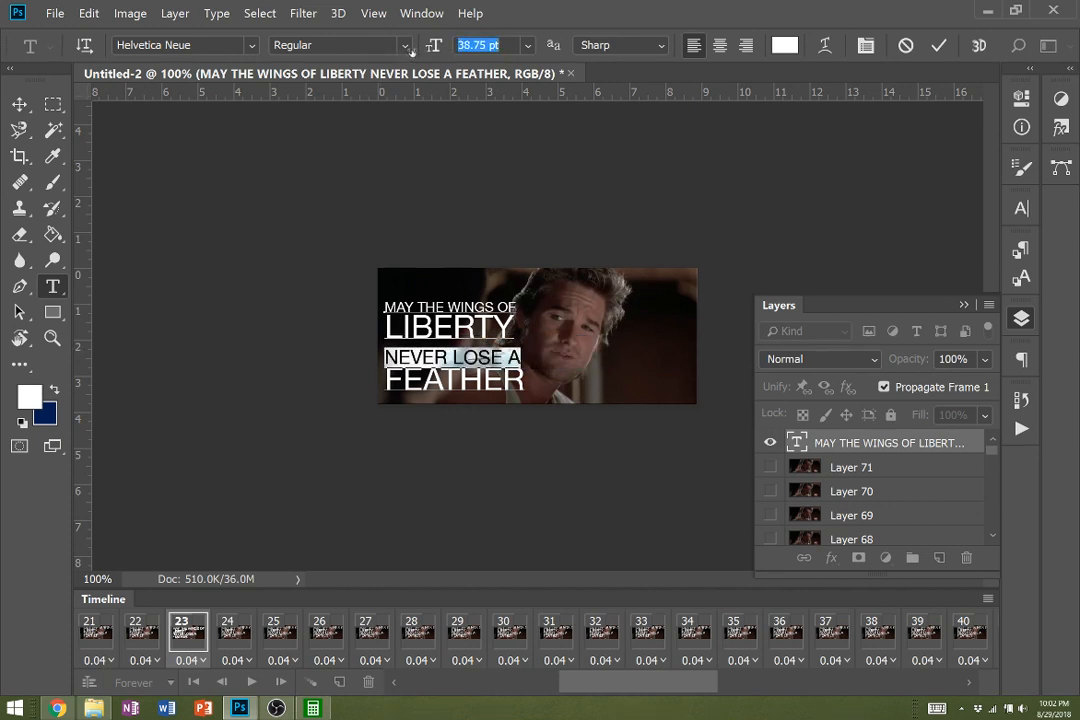
- Set the leading of the "NEVER LOSE A" line to 38.24 pt in the character settings
click(390, 328)
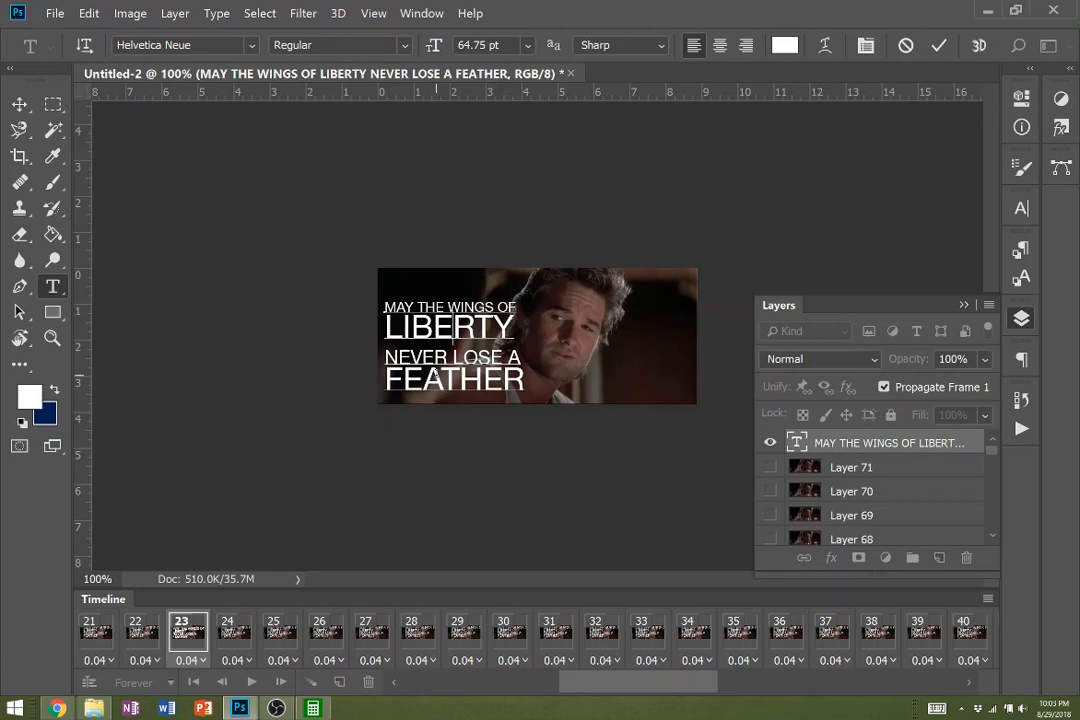
drag(523, 356, 386, 352)
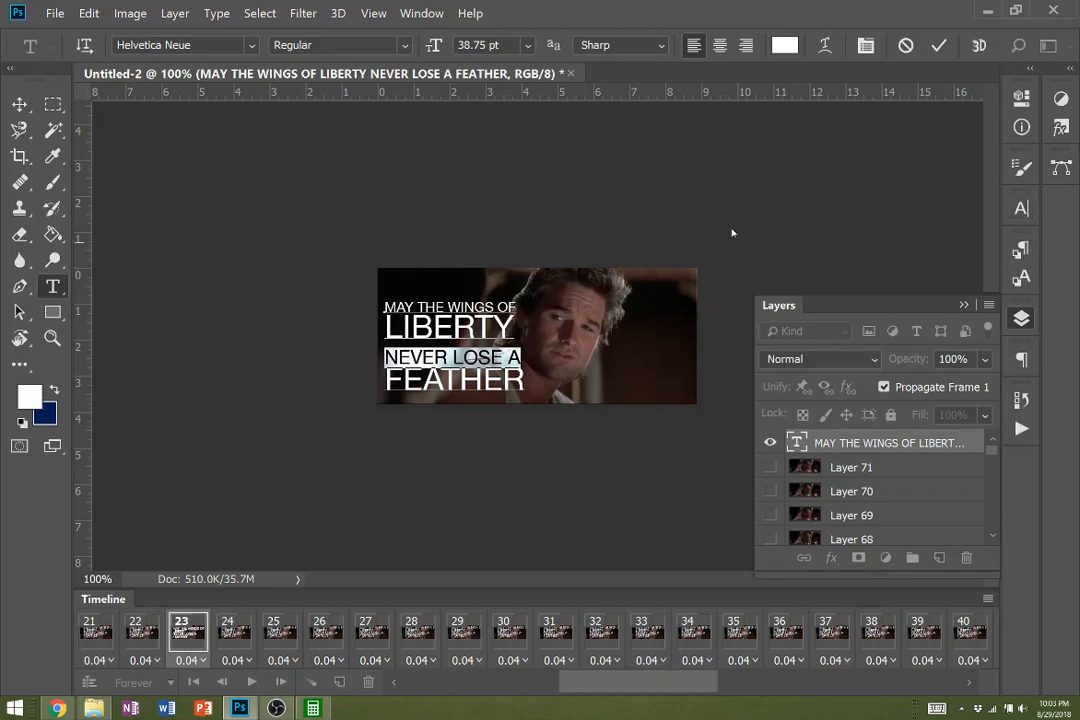
right_click(1021, 206)
click(1038, 200)
click(1018, 207)
click(421, 13)
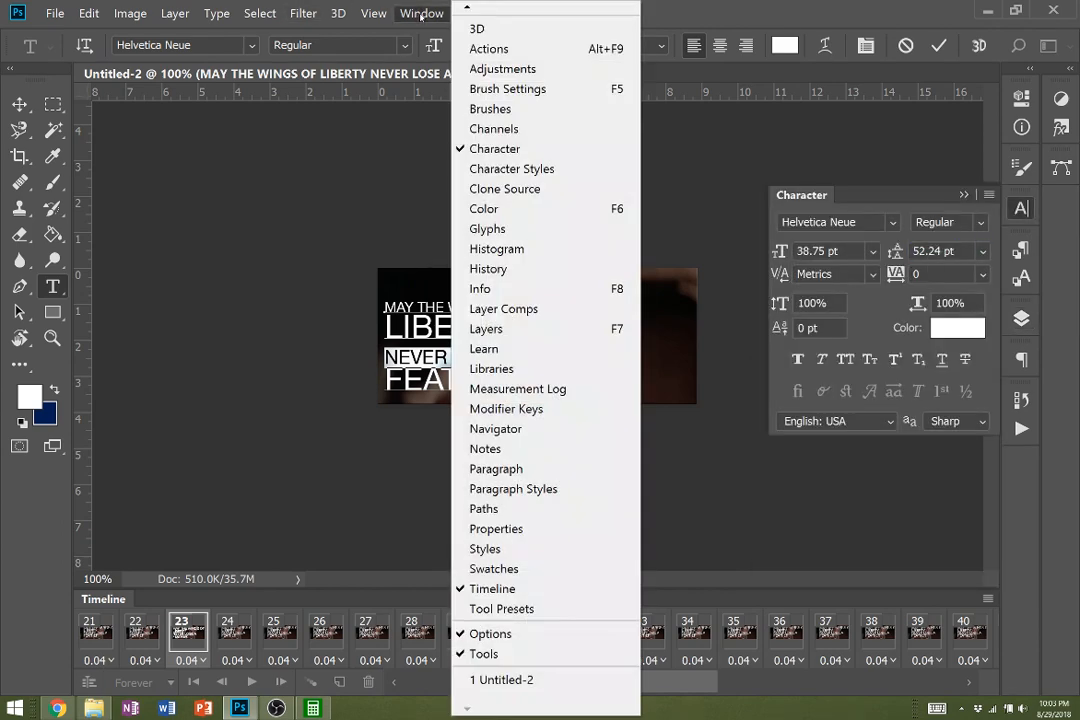
click(883, 307)
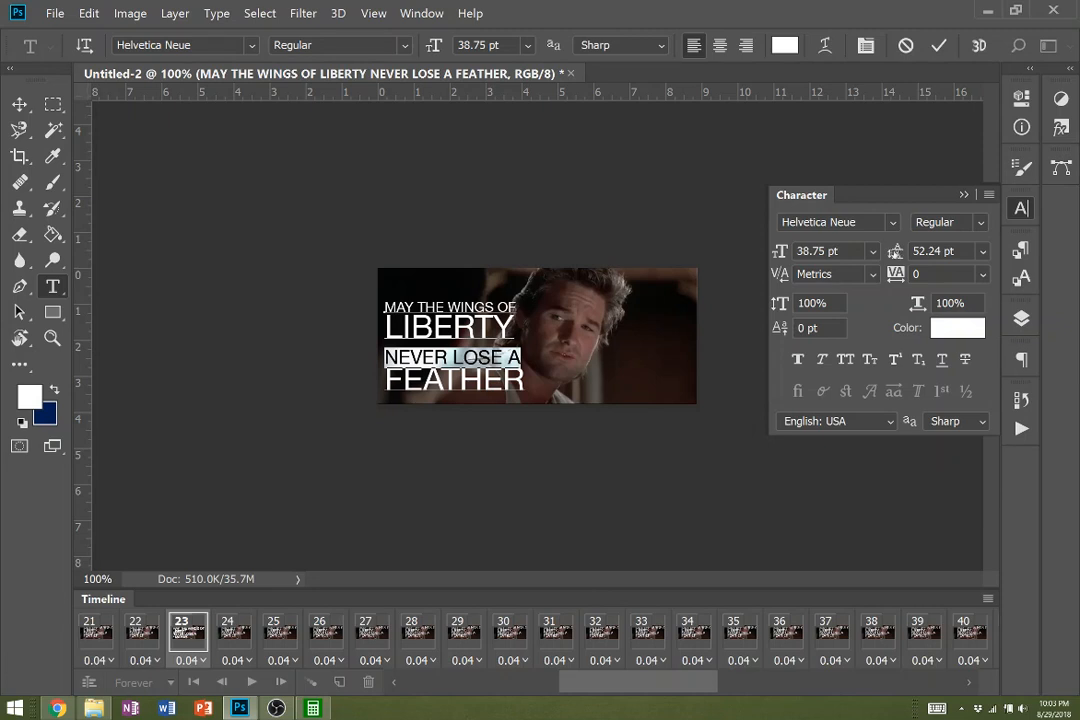
drag(895, 251, 829, 251)
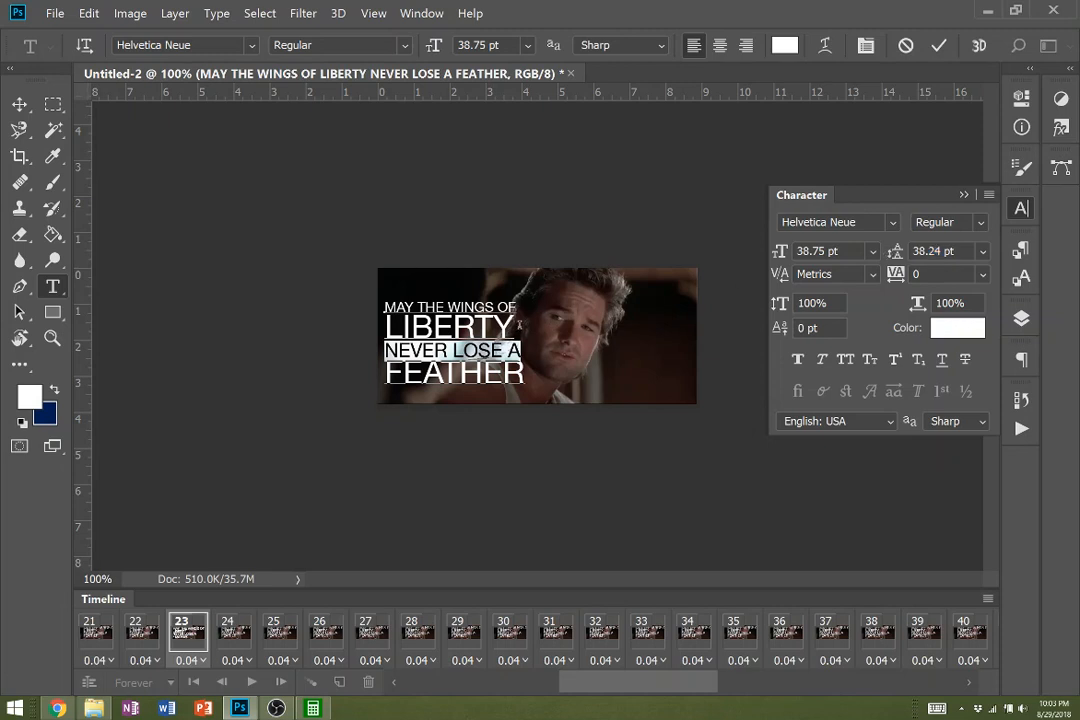
- Set the leading of "LIBERTY" to 58.24 pt and of "FEATHER" to 60.24 pt
drag(518, 325, 385, 327)
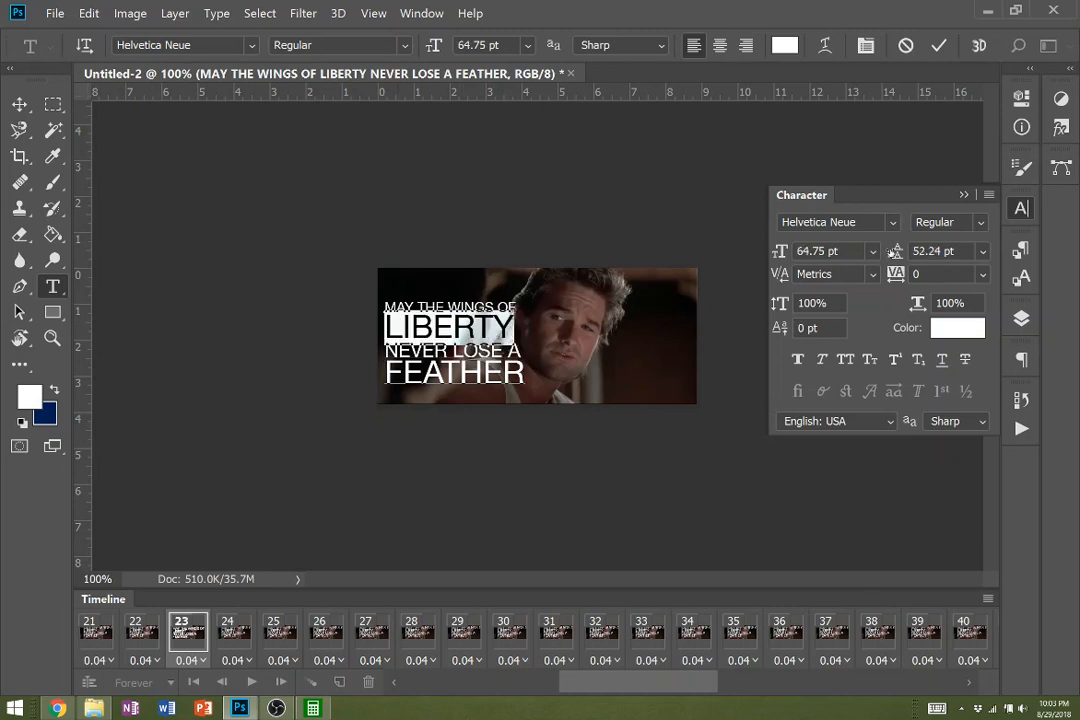
drag(892, 251, 898, 255)
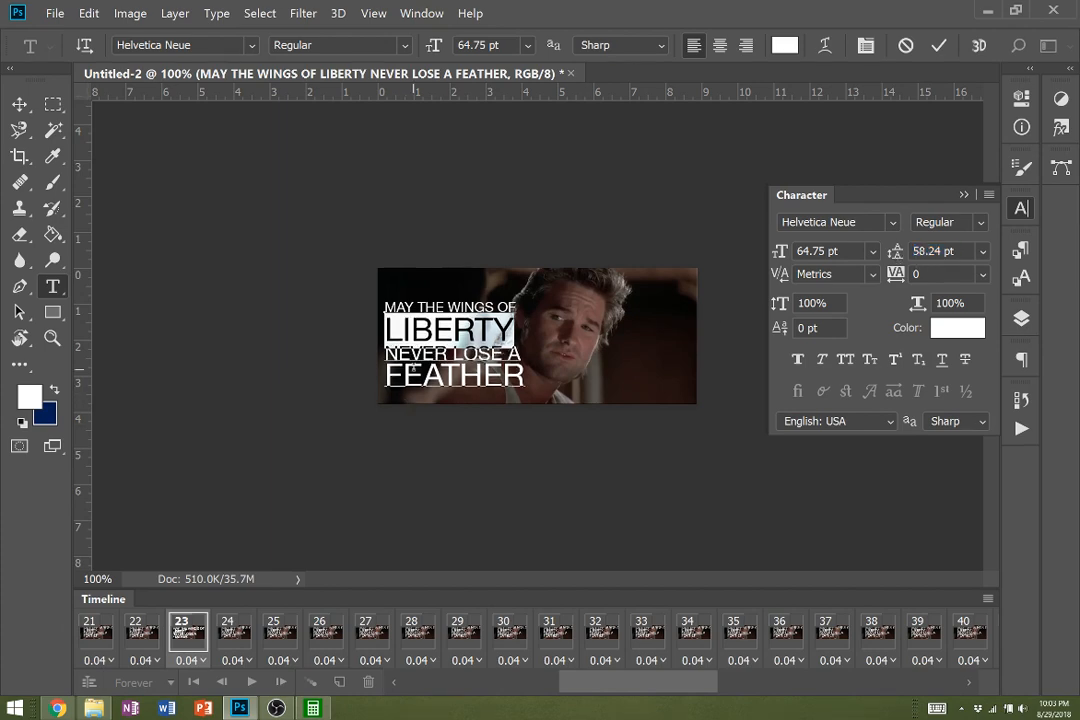
right_click(415, 372)
click(406, 373)
double_click(407, 374)
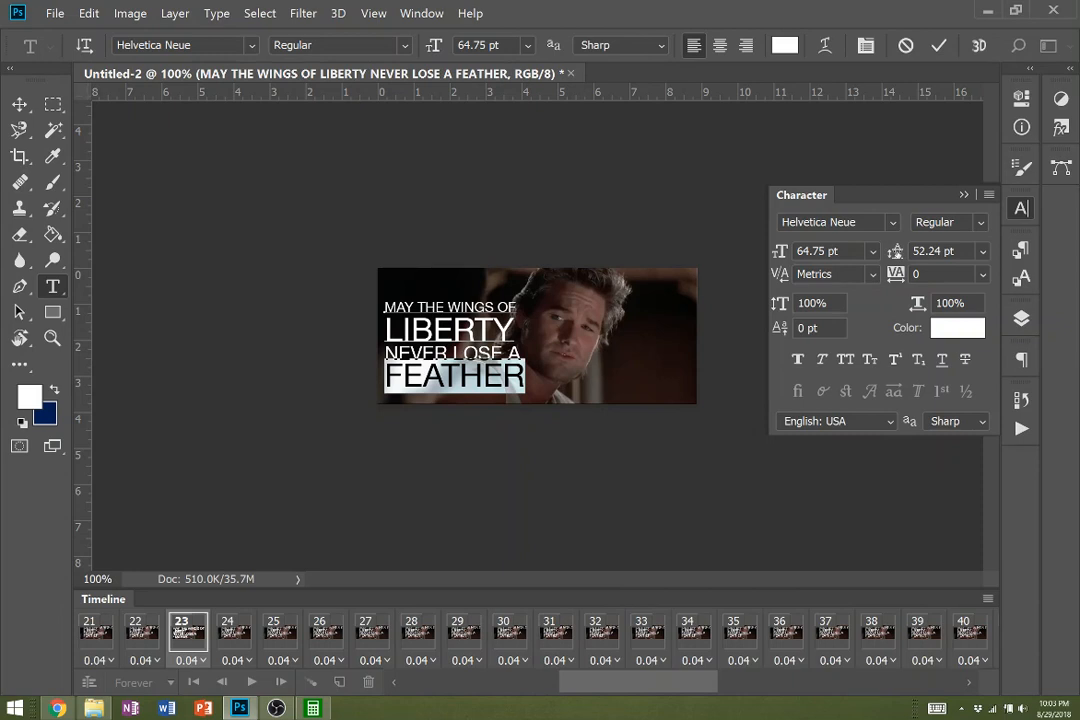
drag(894, 251, 902, 254)
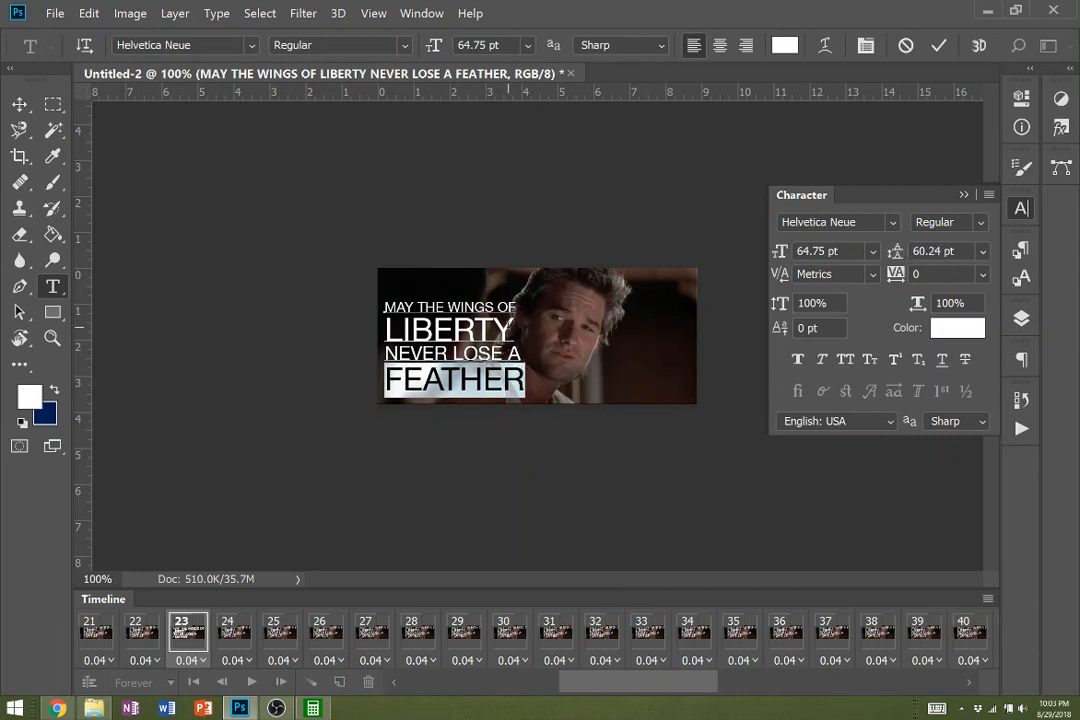
- Enlarge "LIBERTY" to 68.75 pt and "MAY THE WINGS OF" to 29.75 pt to even out the line widths
click(510, 330)
drag(510, 330, 371, 318)
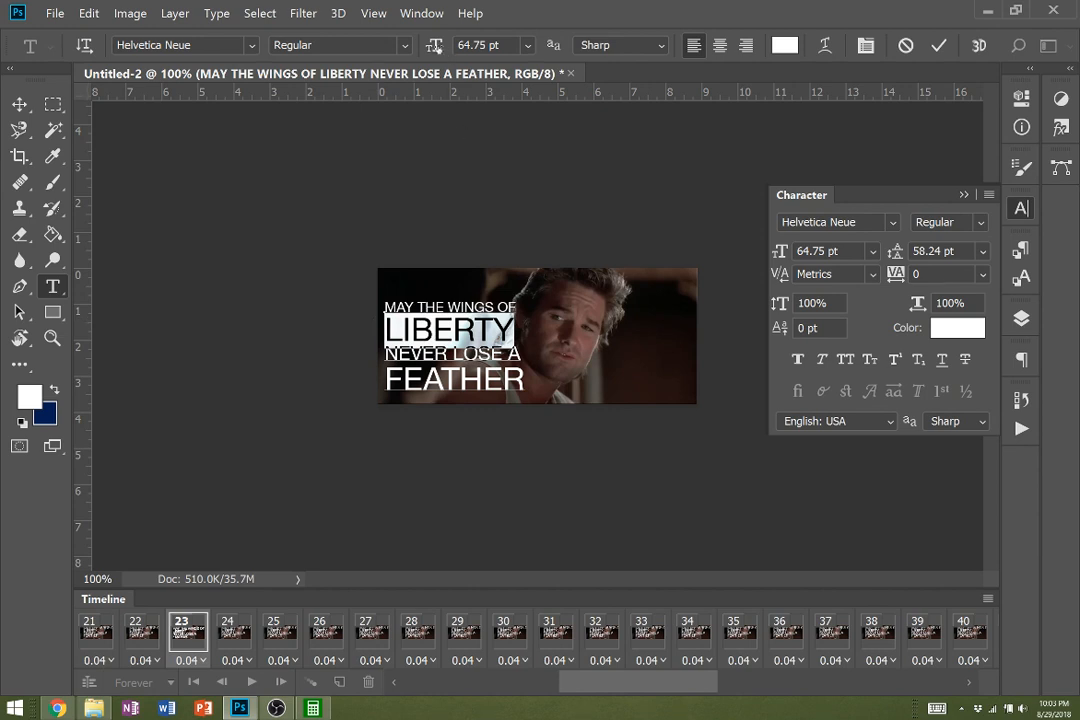
drag(434, 45, 433, 45)
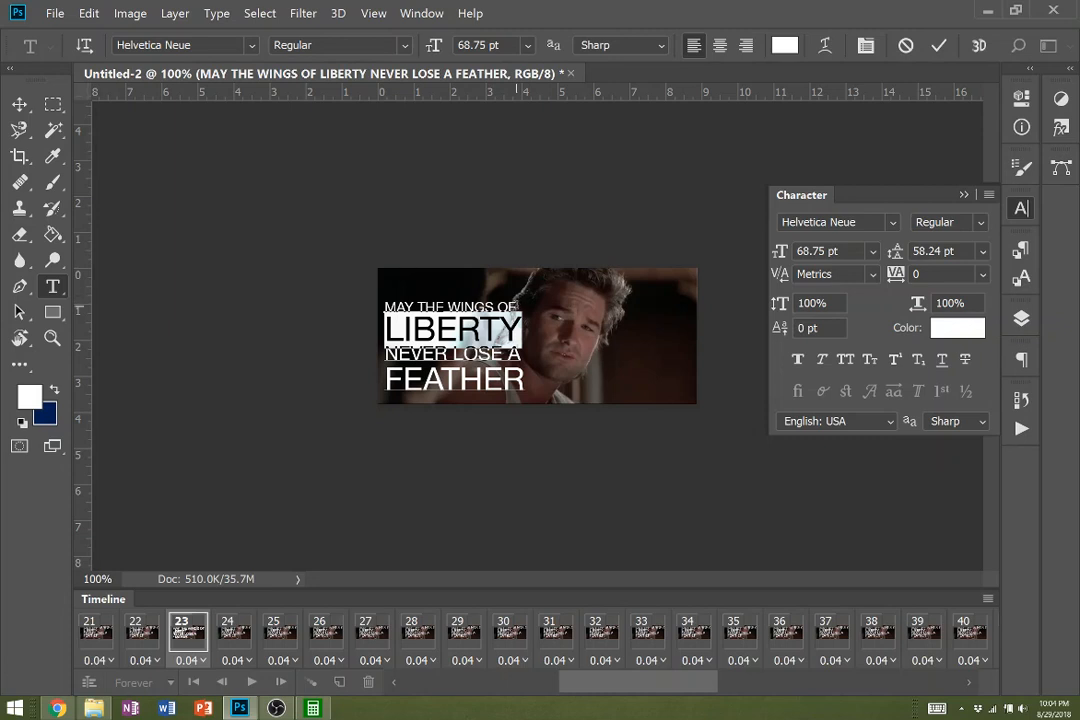
drag(517, 307, 510, 28)
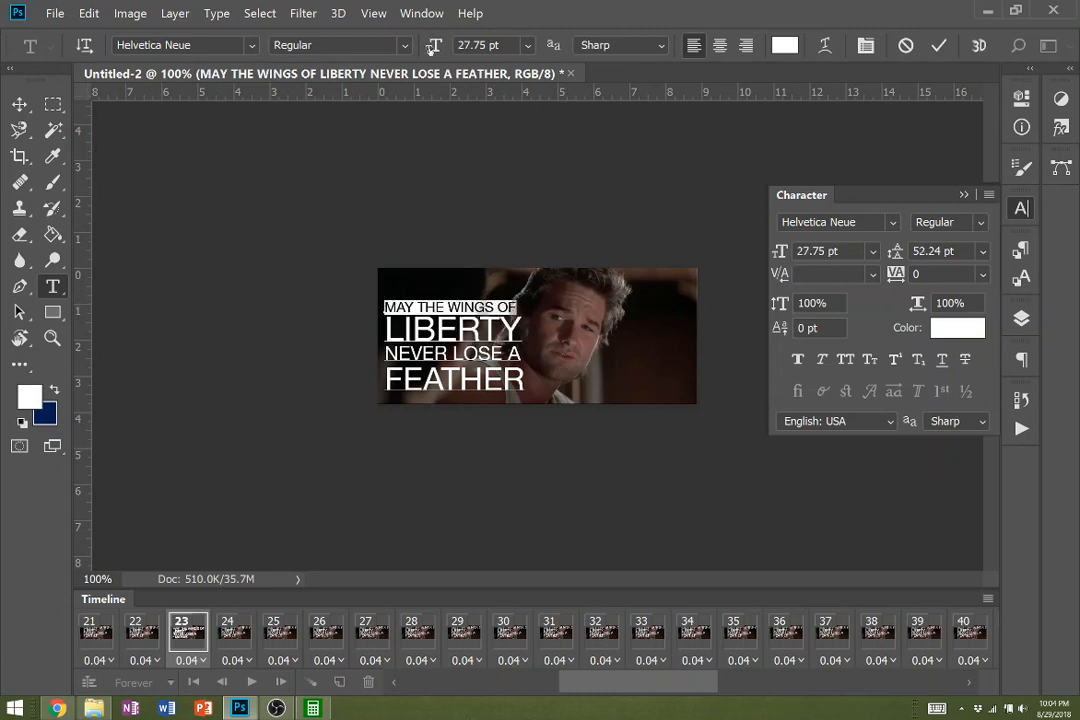
drag(430, 49, 432, 49)
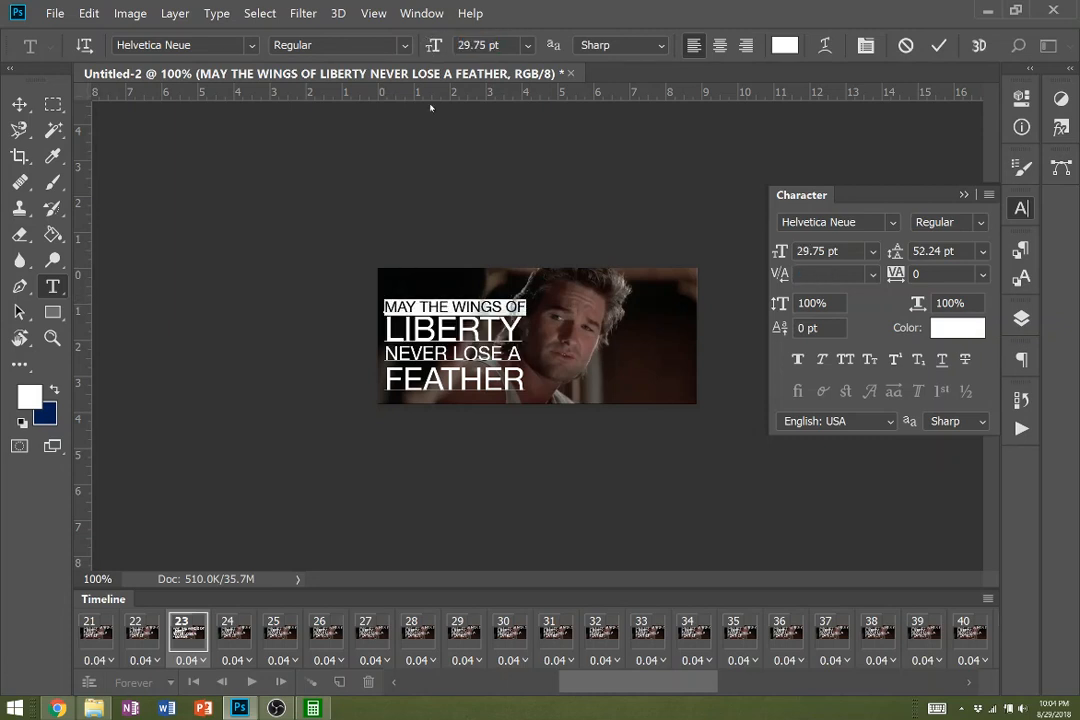
- Scale the caption block proportionally to about 76% and place it beside the man's face with a small margin from the image edge
click(19, 104)
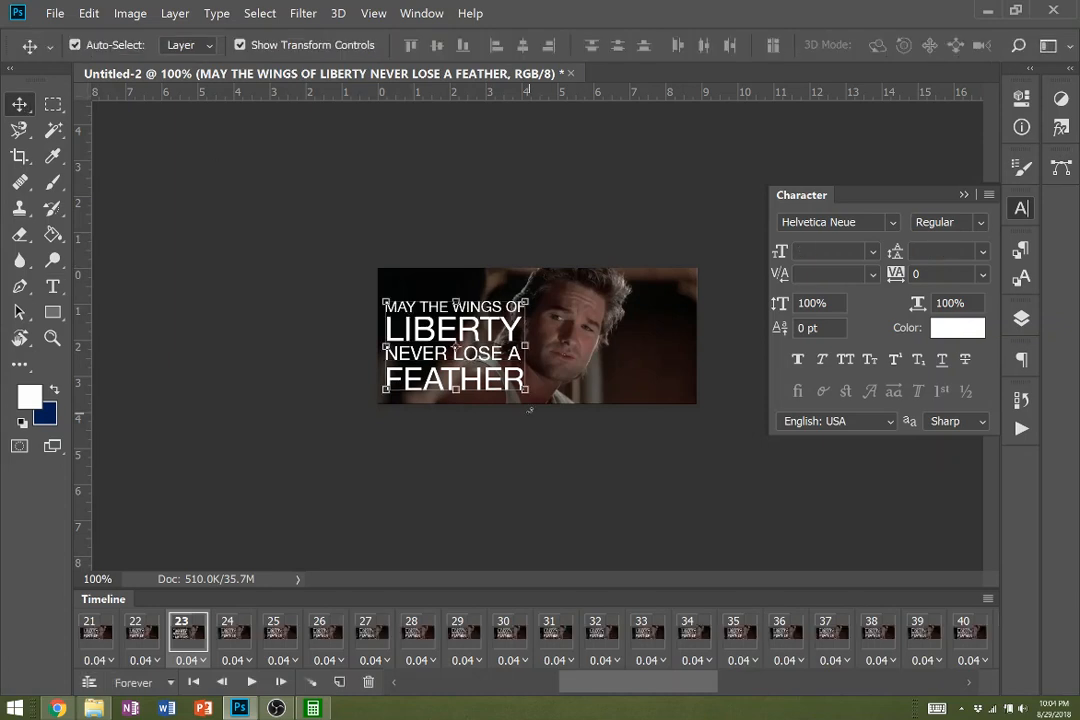
drag(525, 389, 508, 373)
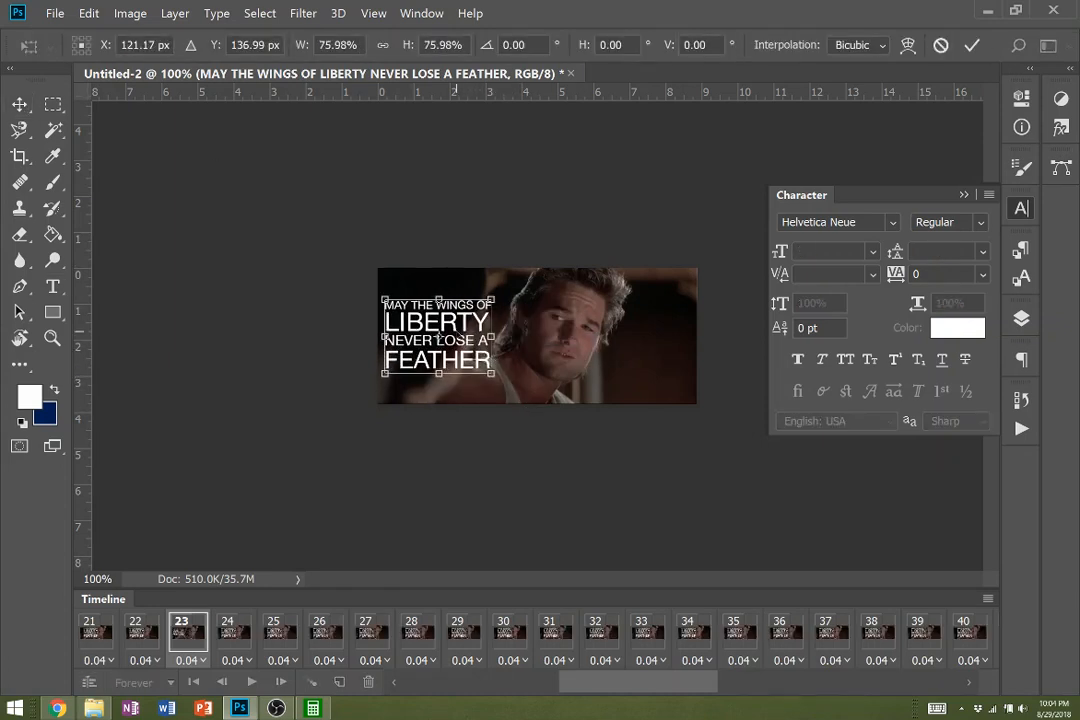
drag(449, 330, 446, 337)
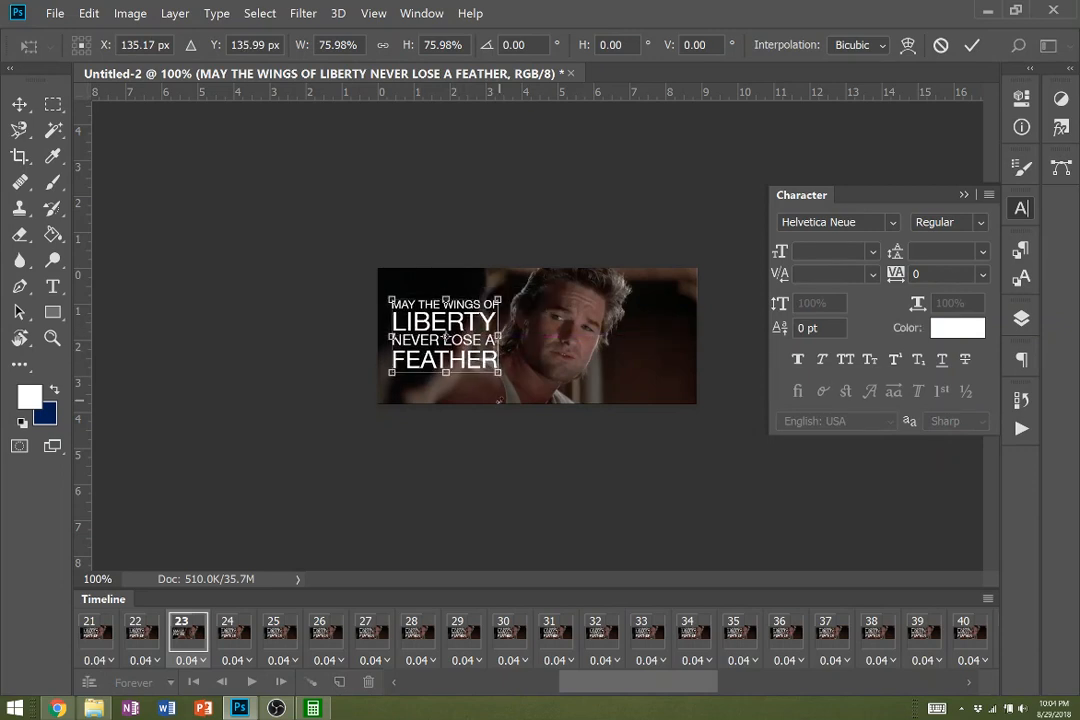
key(Return)
- Export the captioned animation for web as a GIF named "wings of liberty 2" in the "video to GIF" folder
click(55, 13)
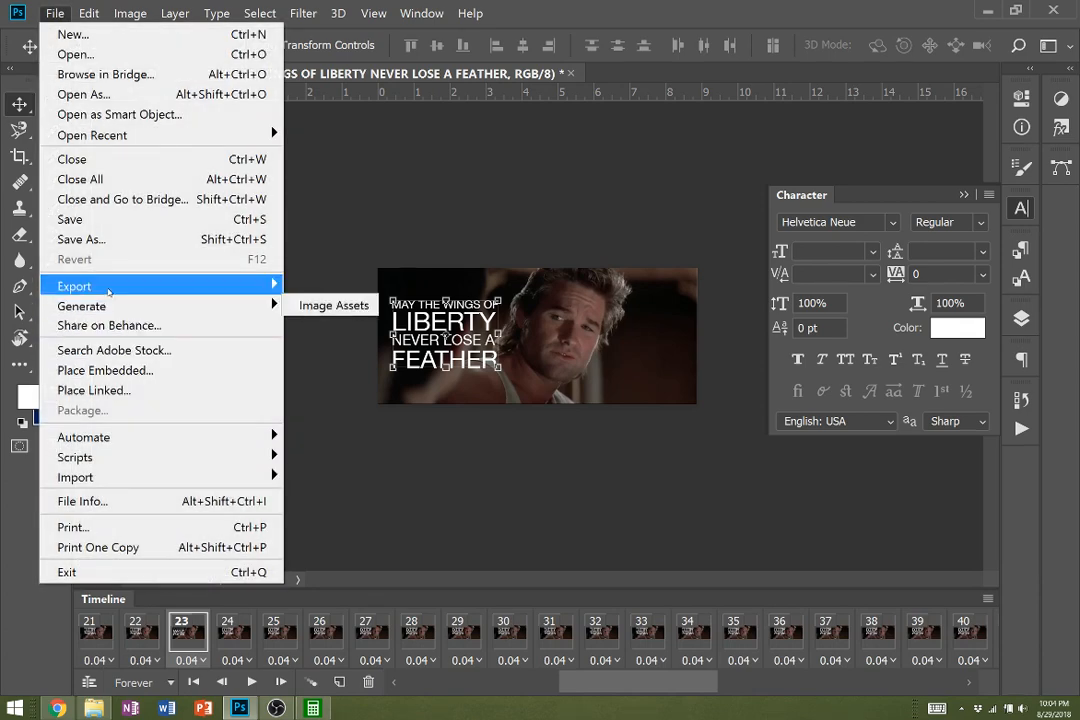
mouse_move(200, 286)
click(360, 356)
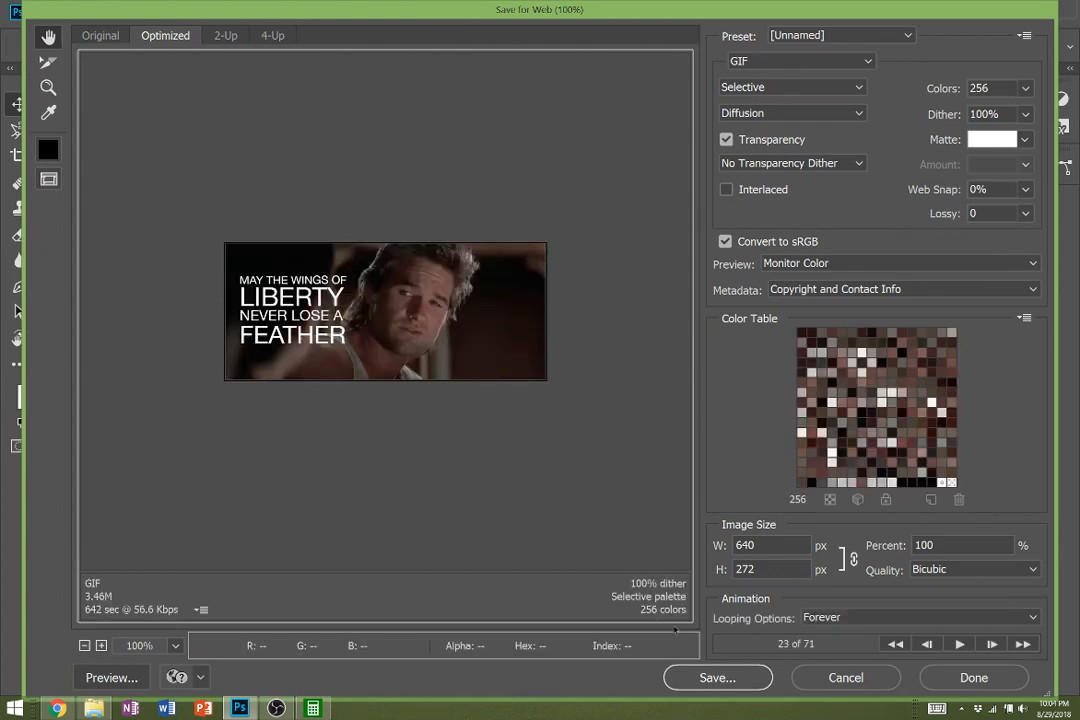
click(717, 679)
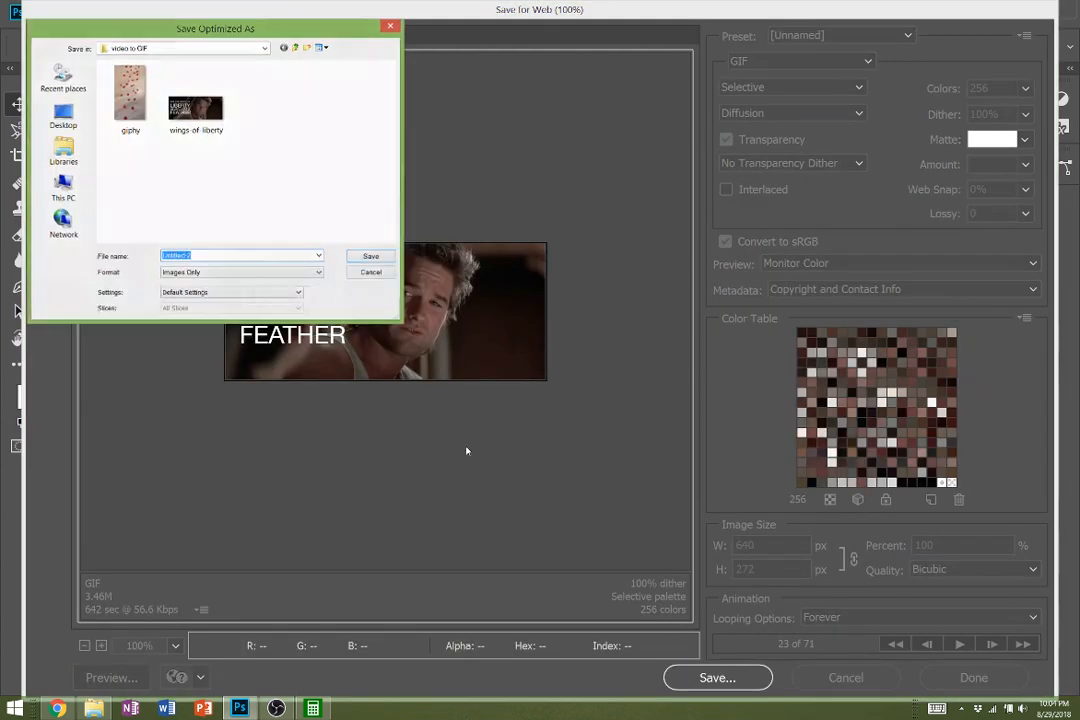
text(WING)
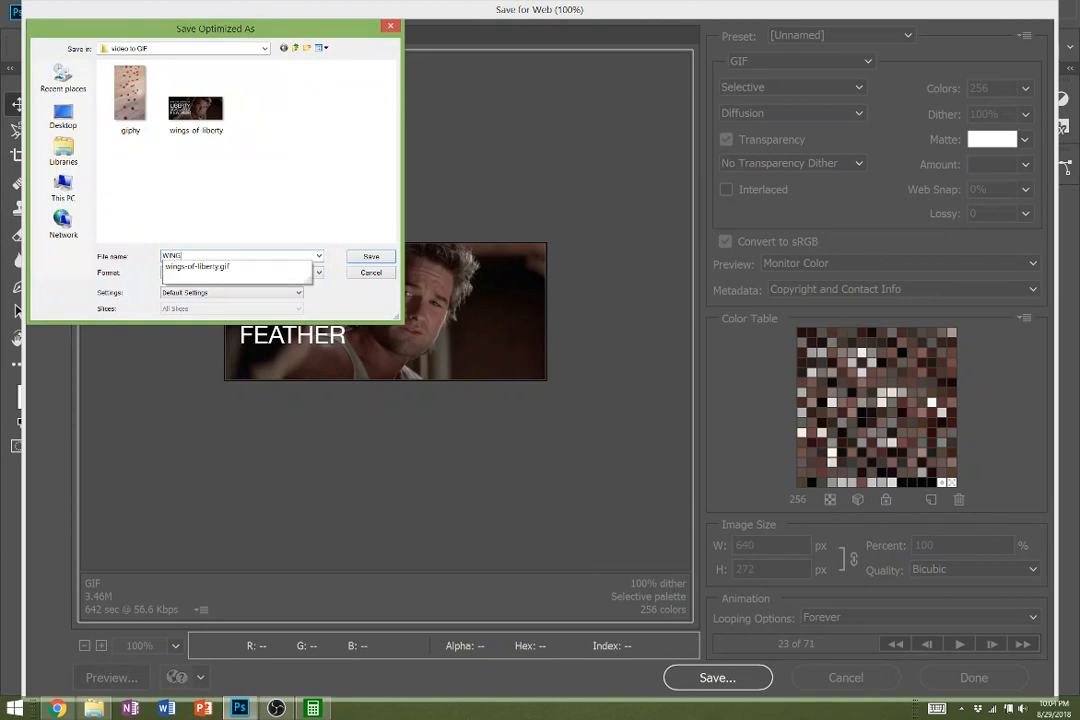
key(BackSpace)
text(w)
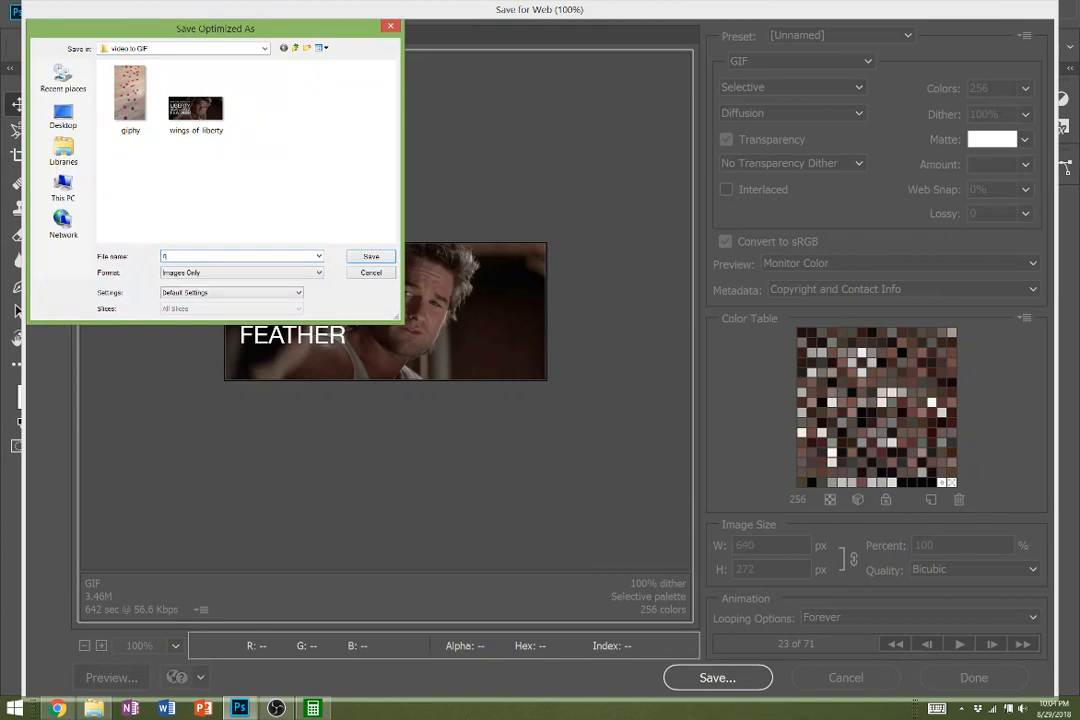
text(ings of liberty 2)
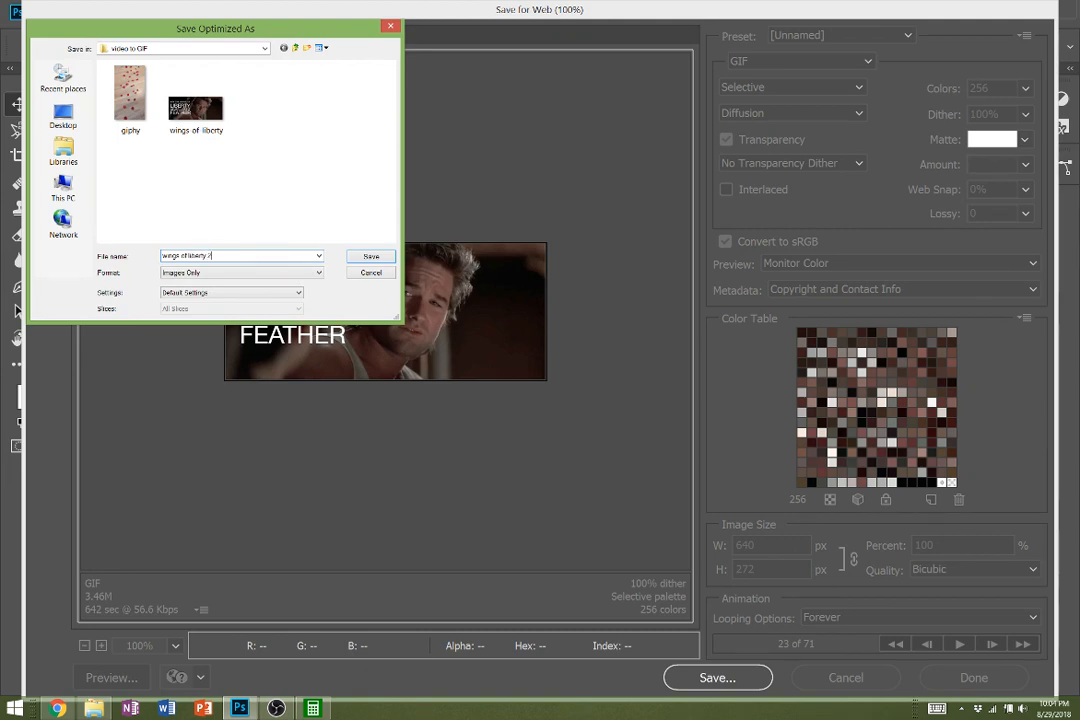
key(Return)
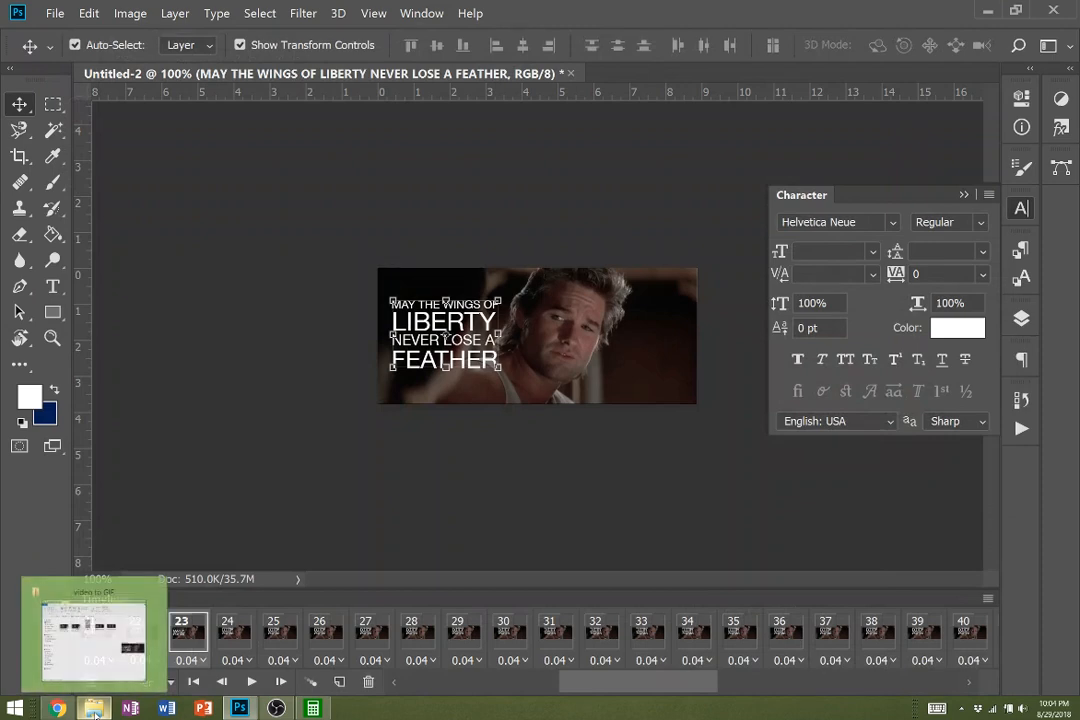
- Switch to File Explorer, preview the exported wings-of-liberty-2 GIF from the "video to GIF" folder, and close the preview and folder windows
click(93, 707)
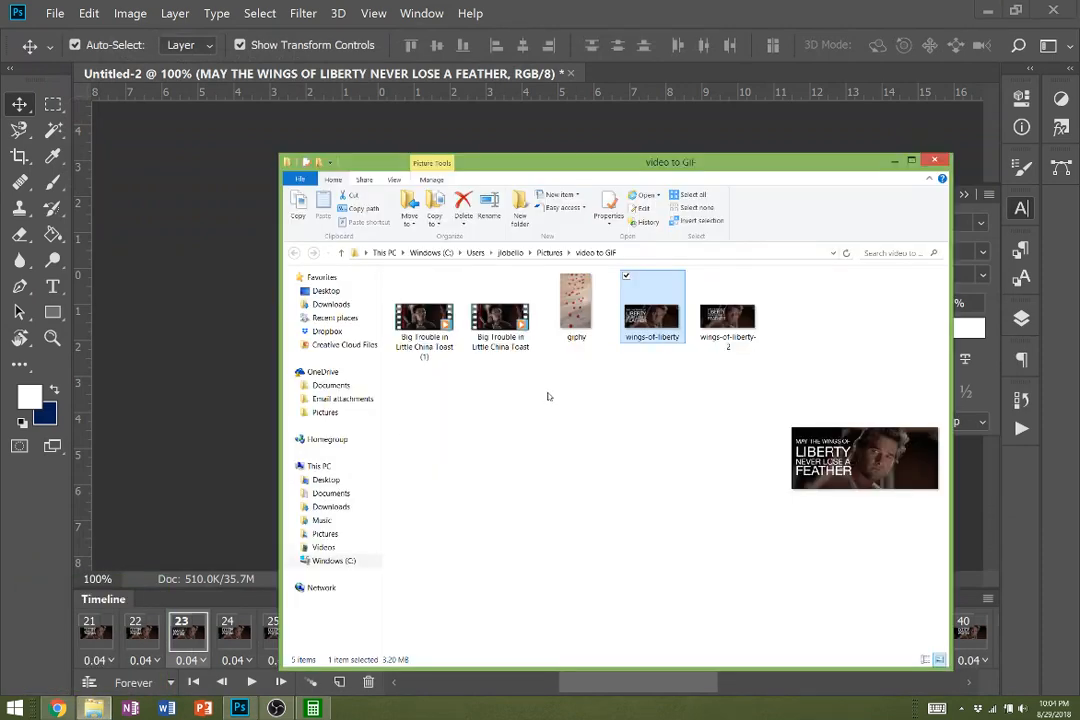
double_click(725, 320)
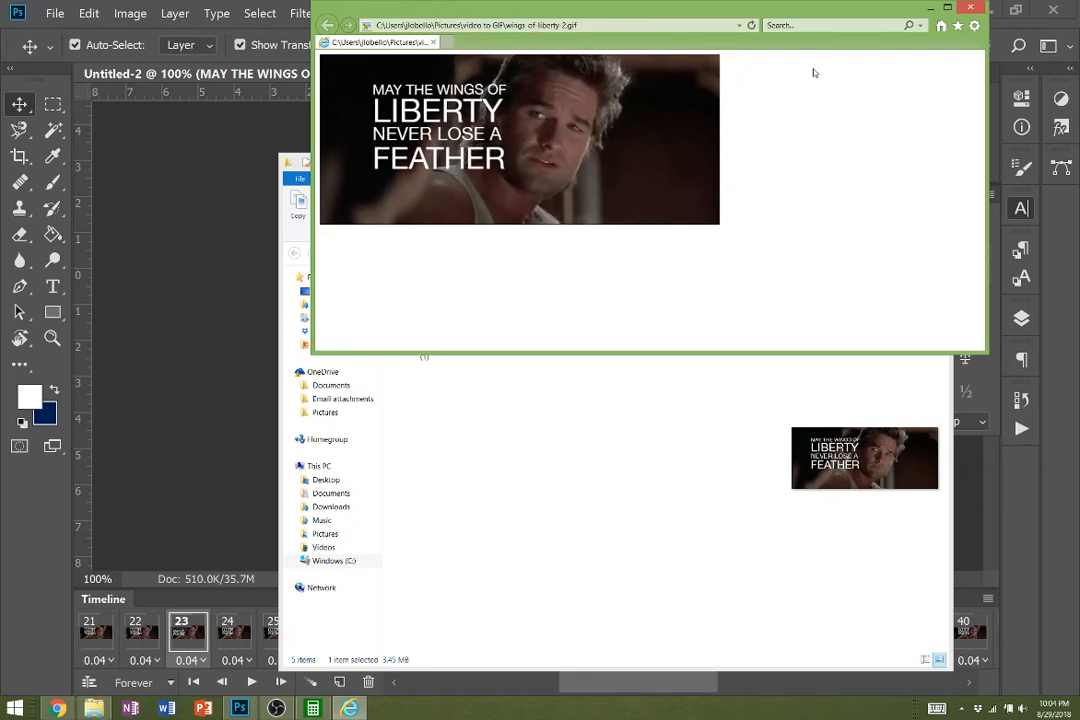
click(971, 8)
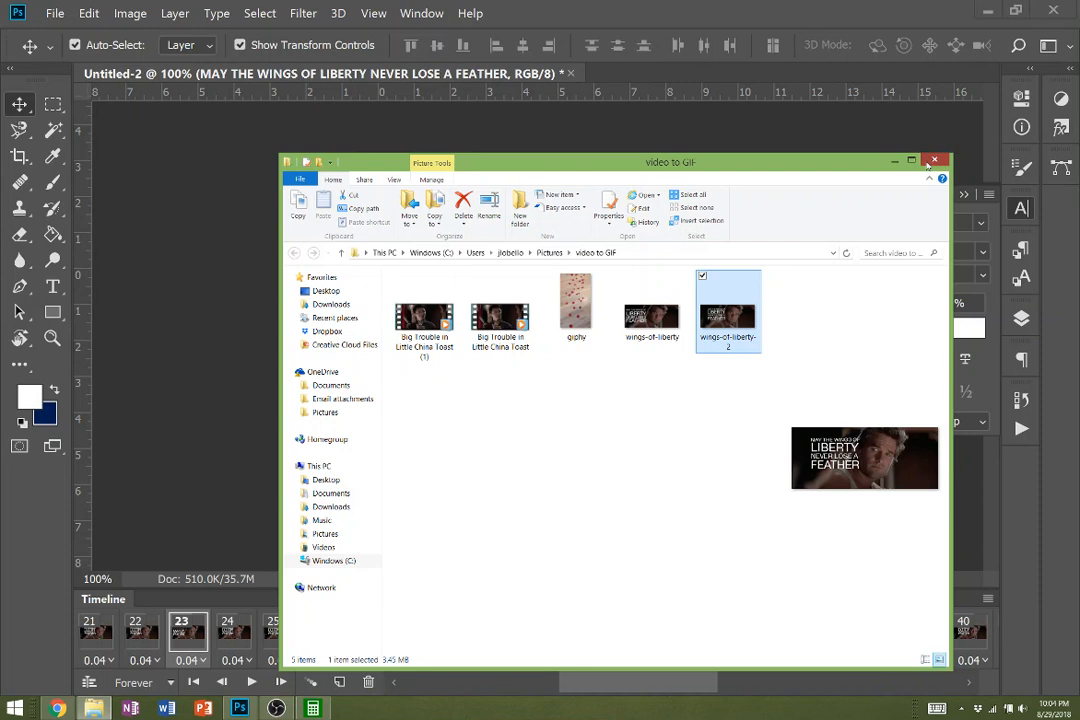
click(933, 161)
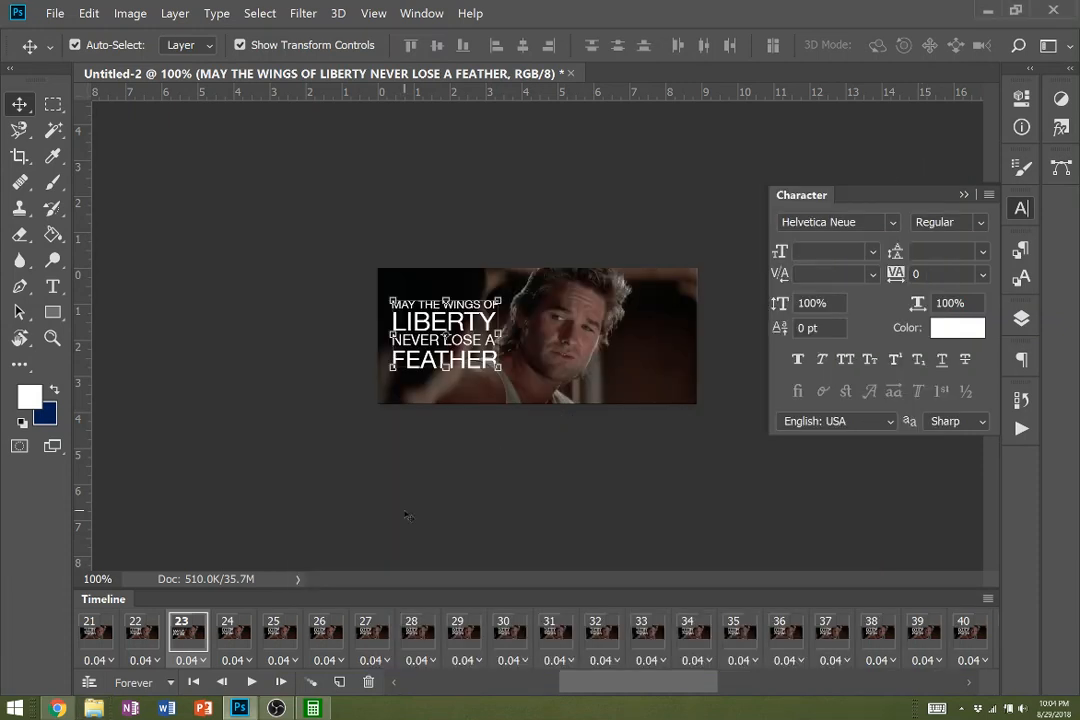
click(276, 710)
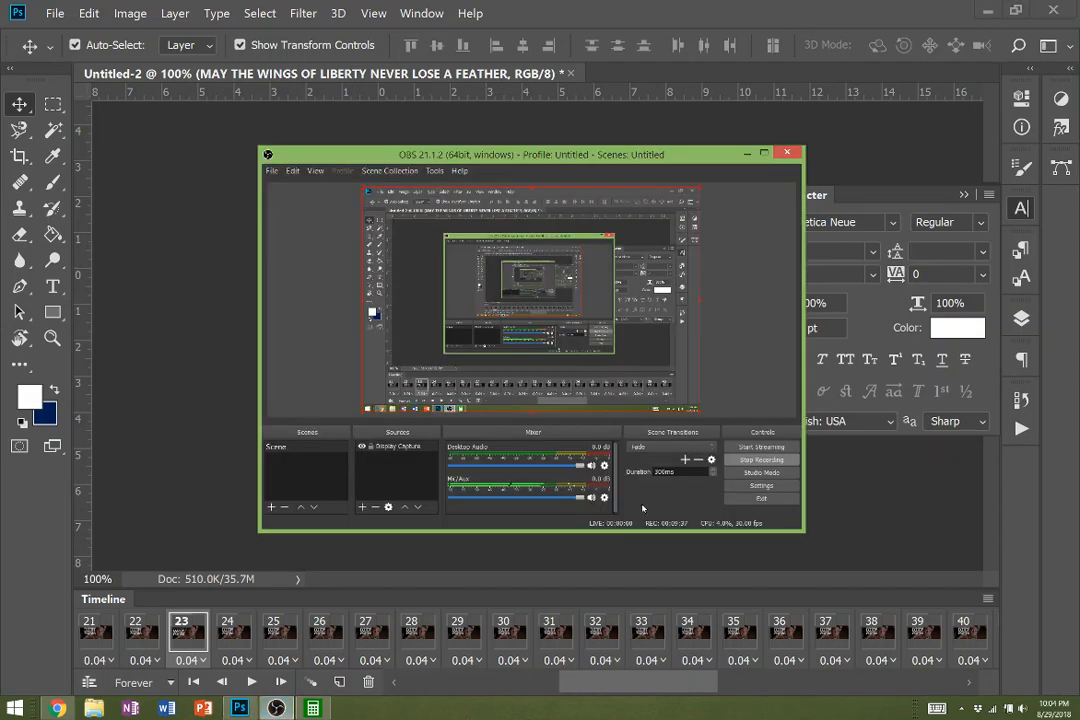